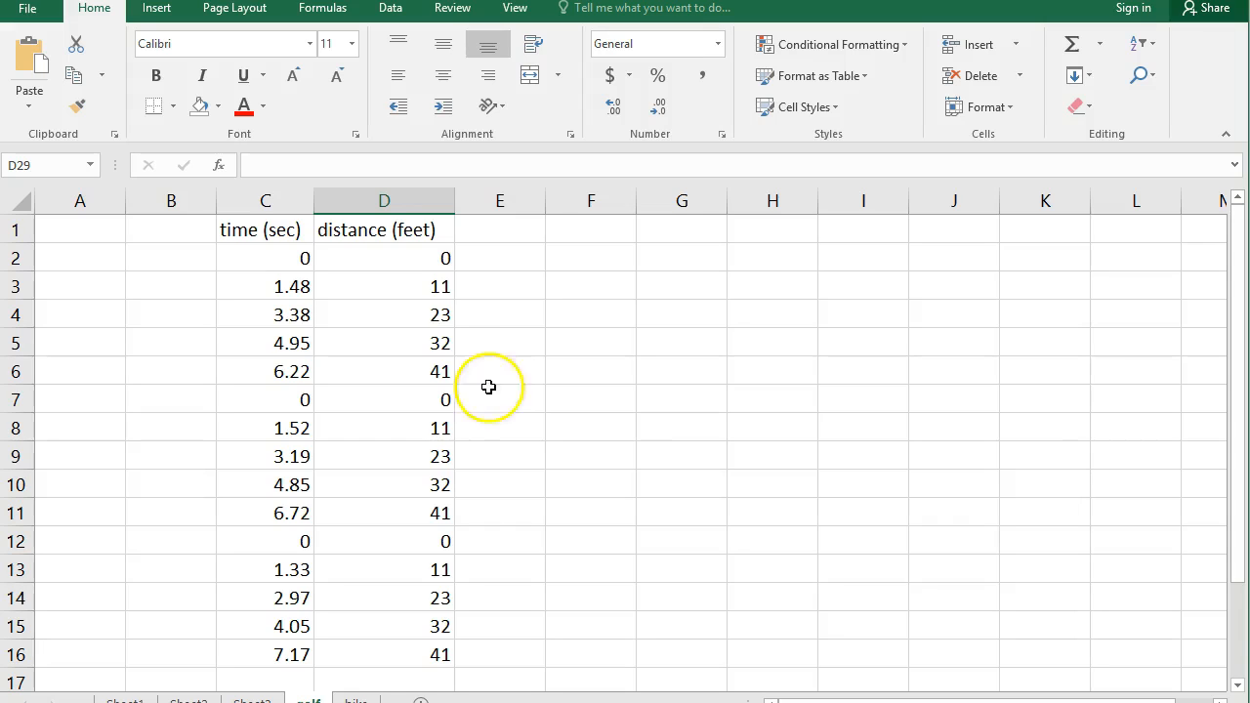
left_click(262, 202)
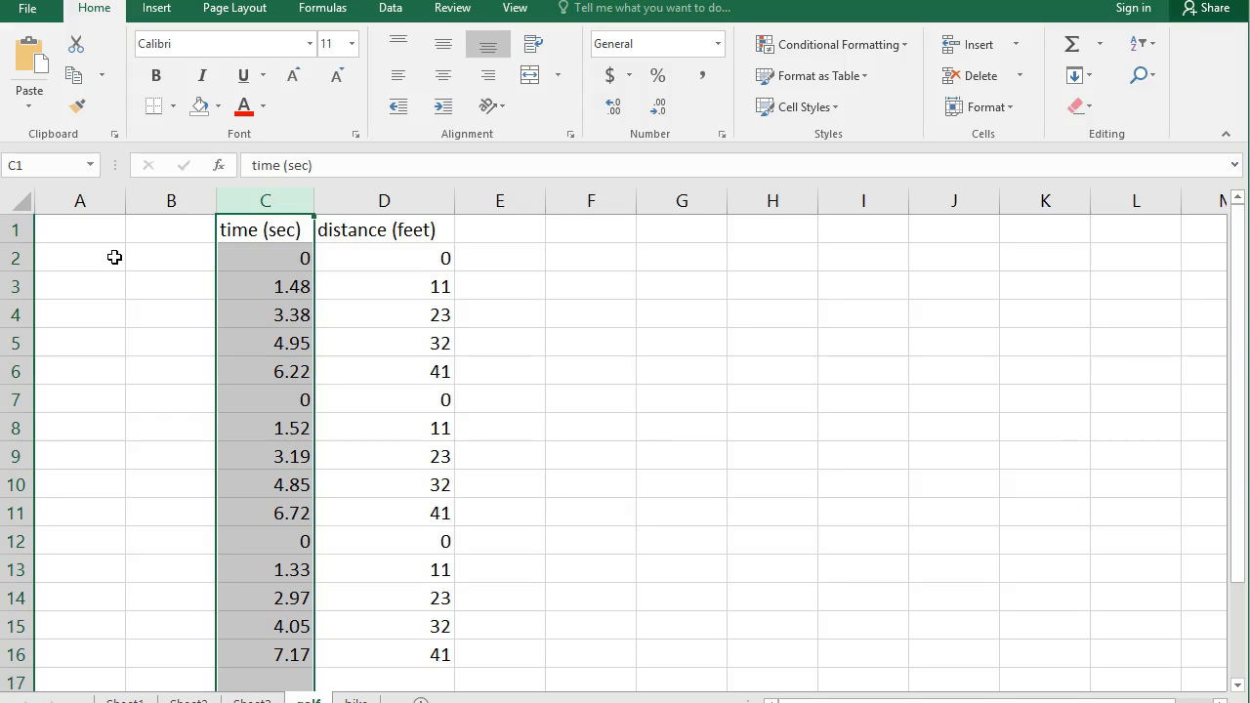
left_click(359, 198)
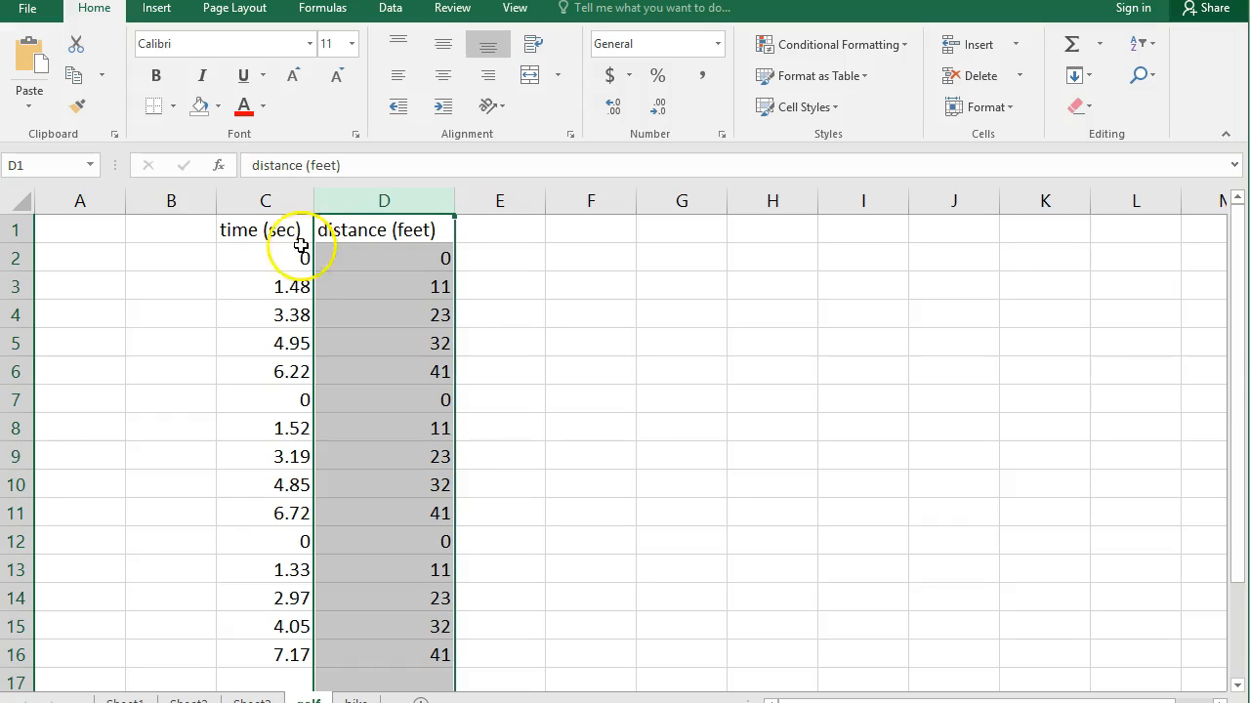
left_click(262, 198)
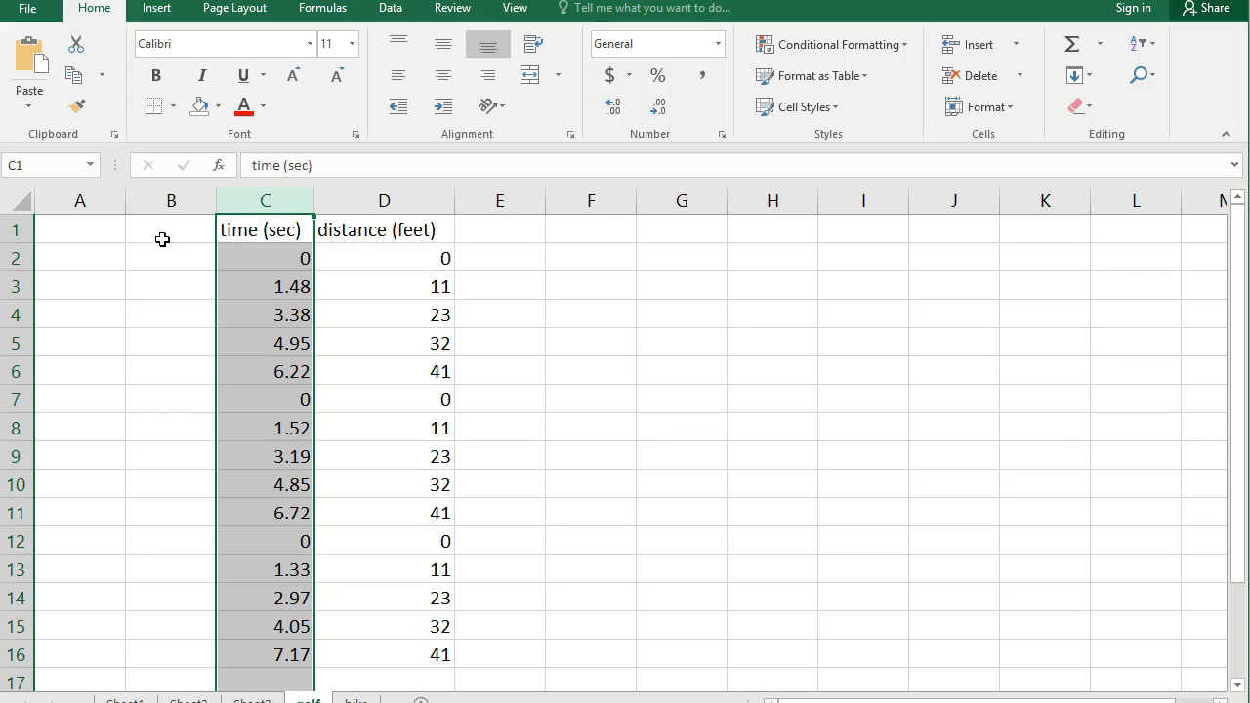
left_click(577, 396)
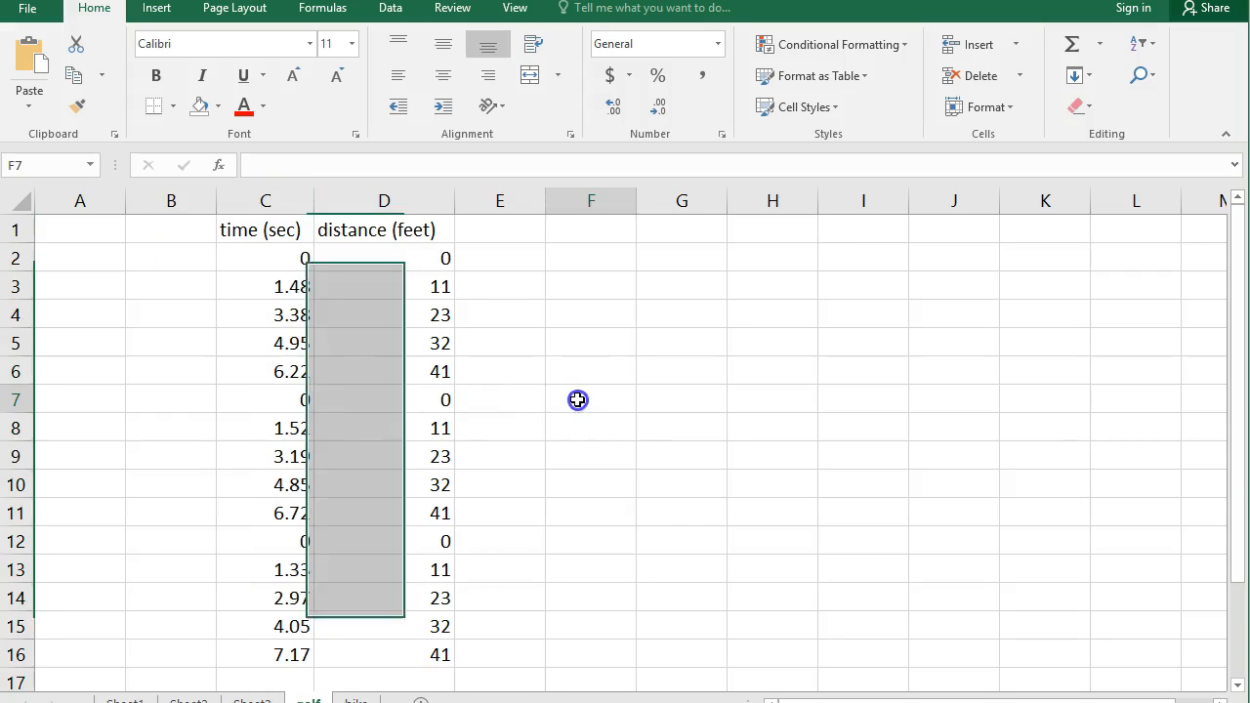
Step: Insert a markers-only scatter chart of the time and distance data in C1:D16 and move it slightly up and left
left_click_drag(251, 234, 382, 654)
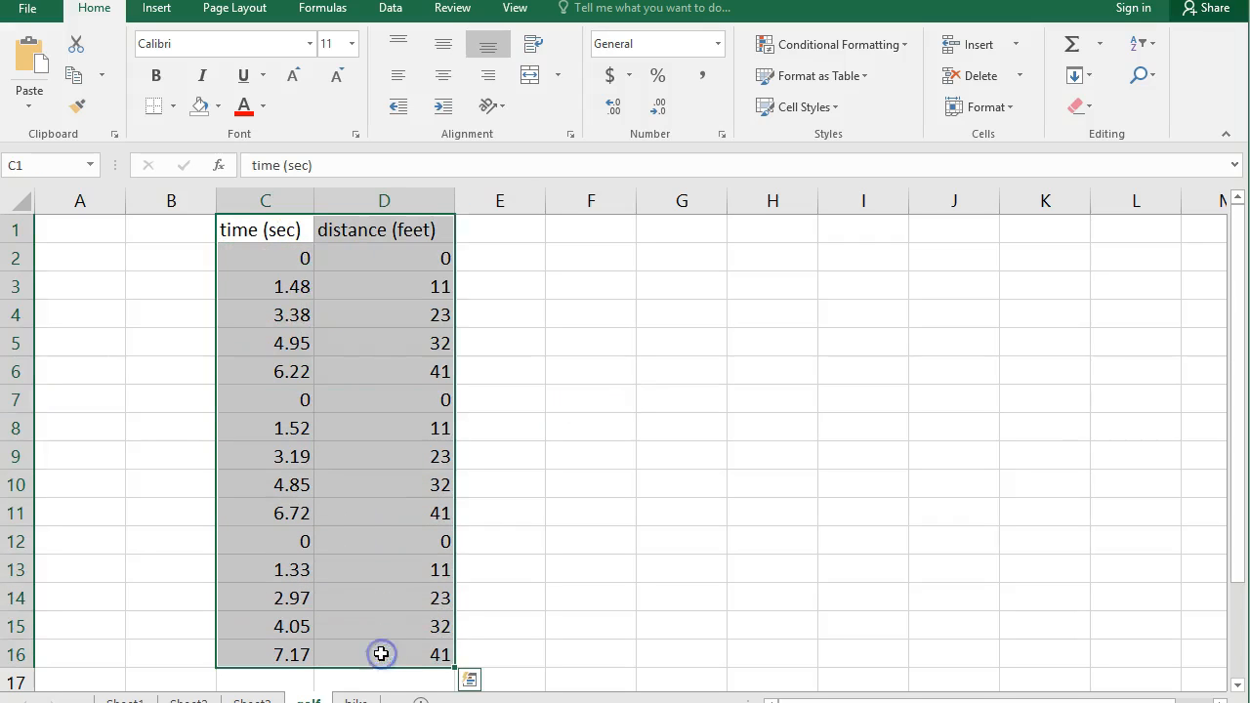
left_click(153, 12)
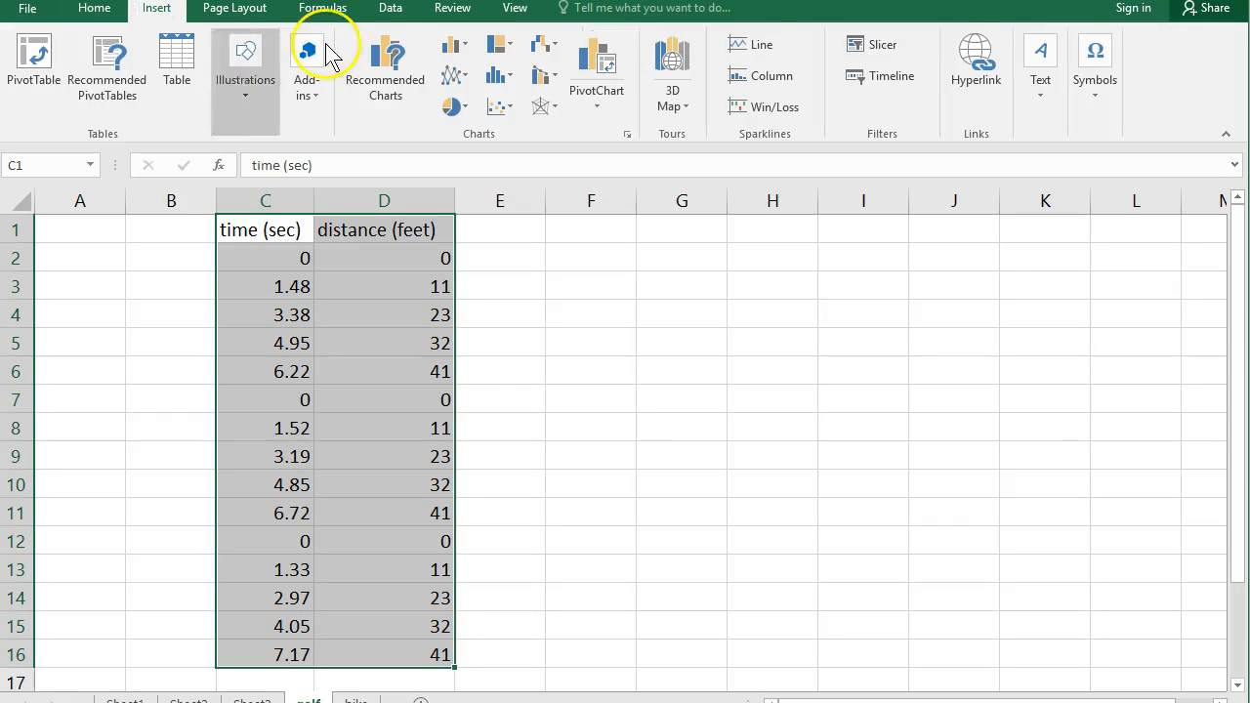
left_click(501, 111)
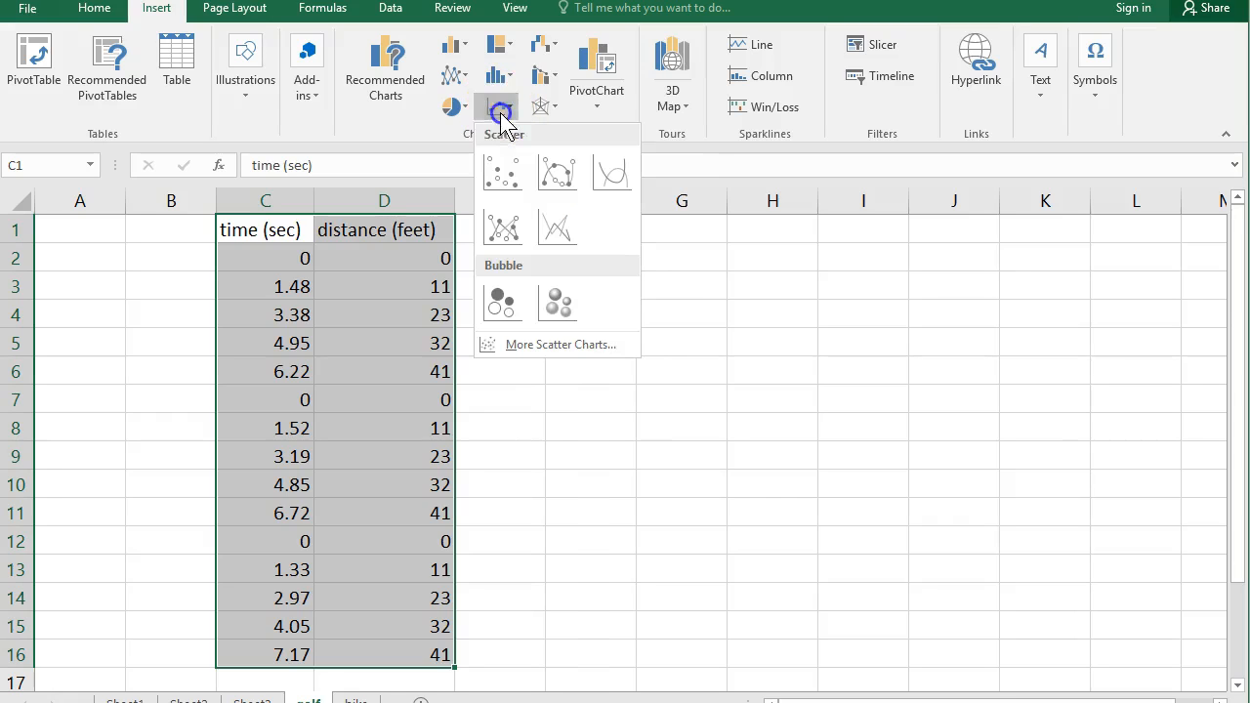
left_click(505, 185)
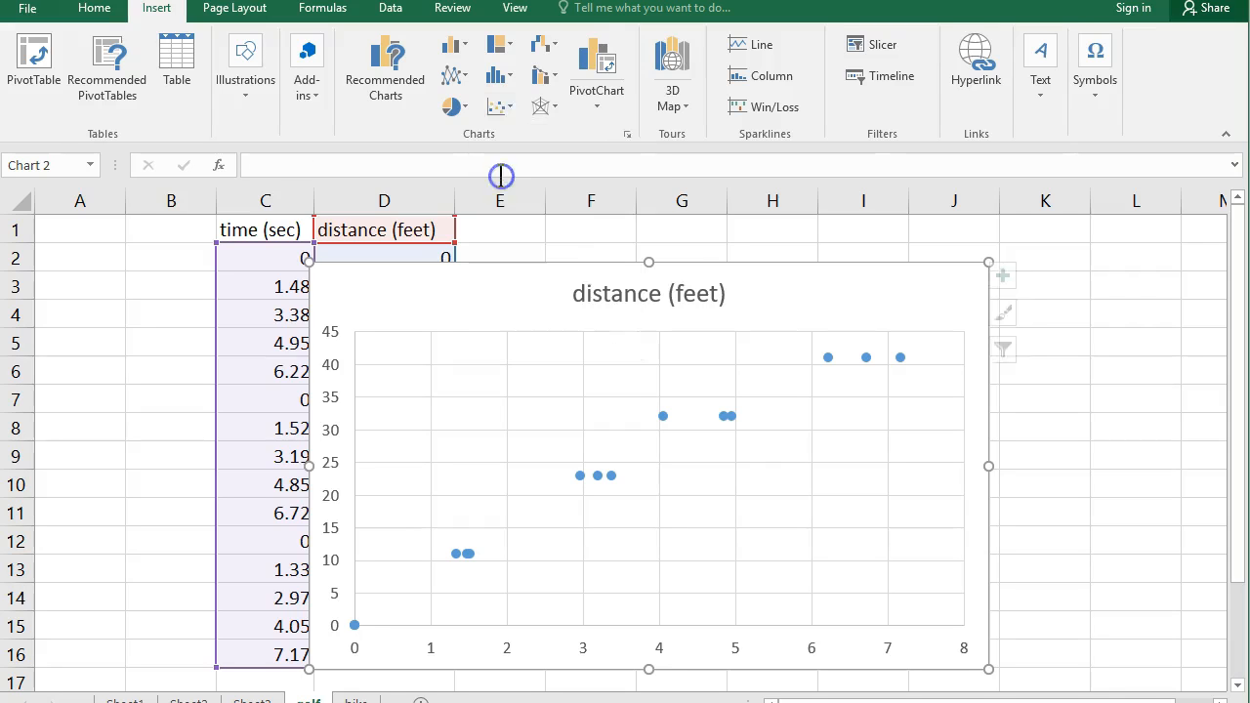
left_click_drag(519, 299, 443, 258)
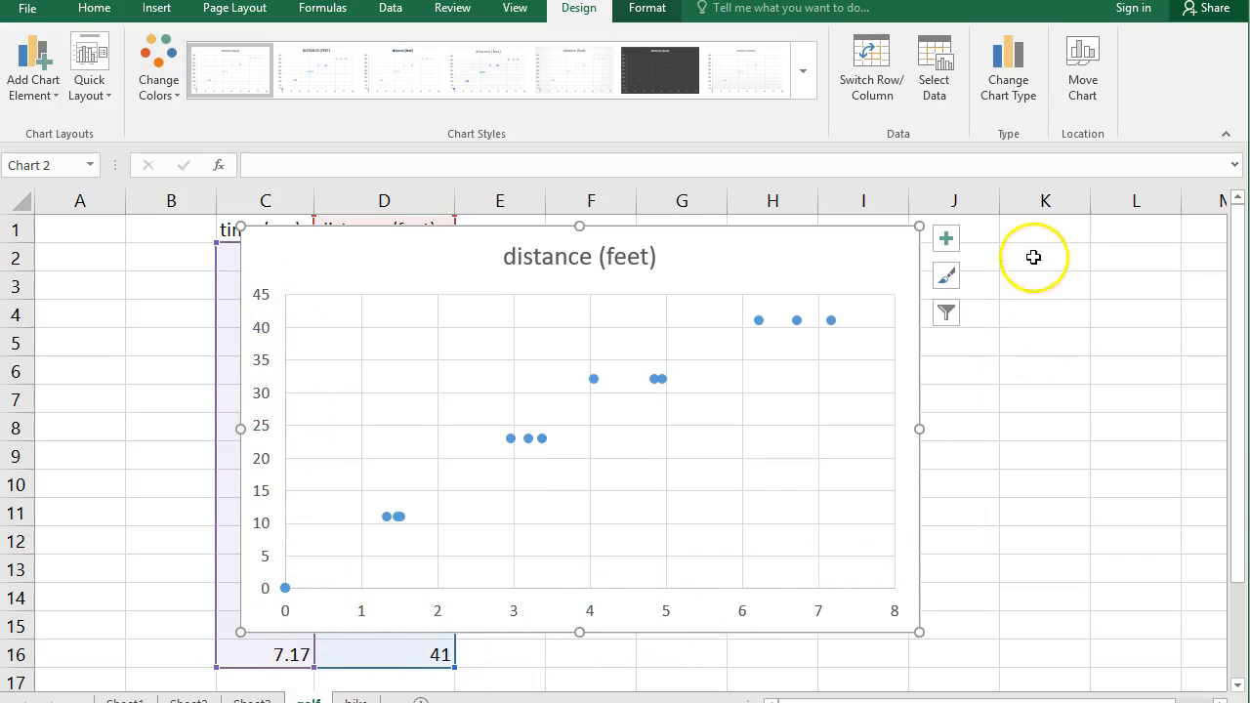
Step: Add axis titles to the scatter chart and name the vertical axis "Dist"
left_click(945, 244)
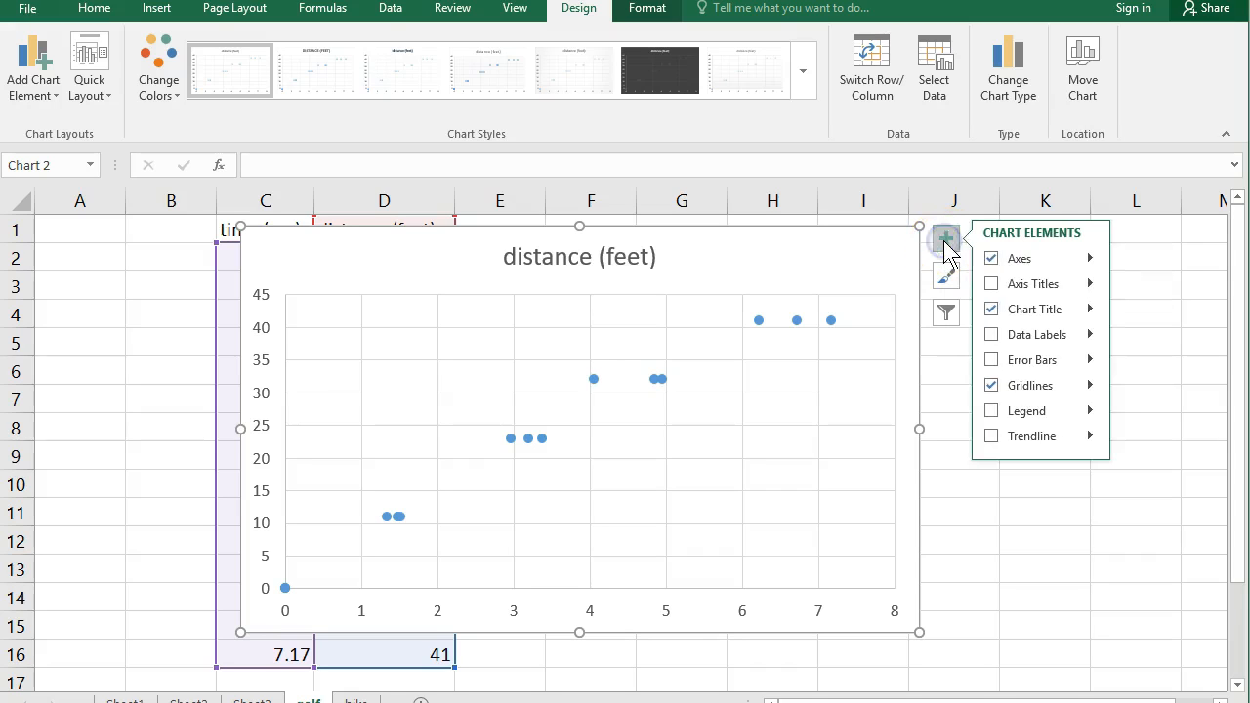
left_click(993, 285)
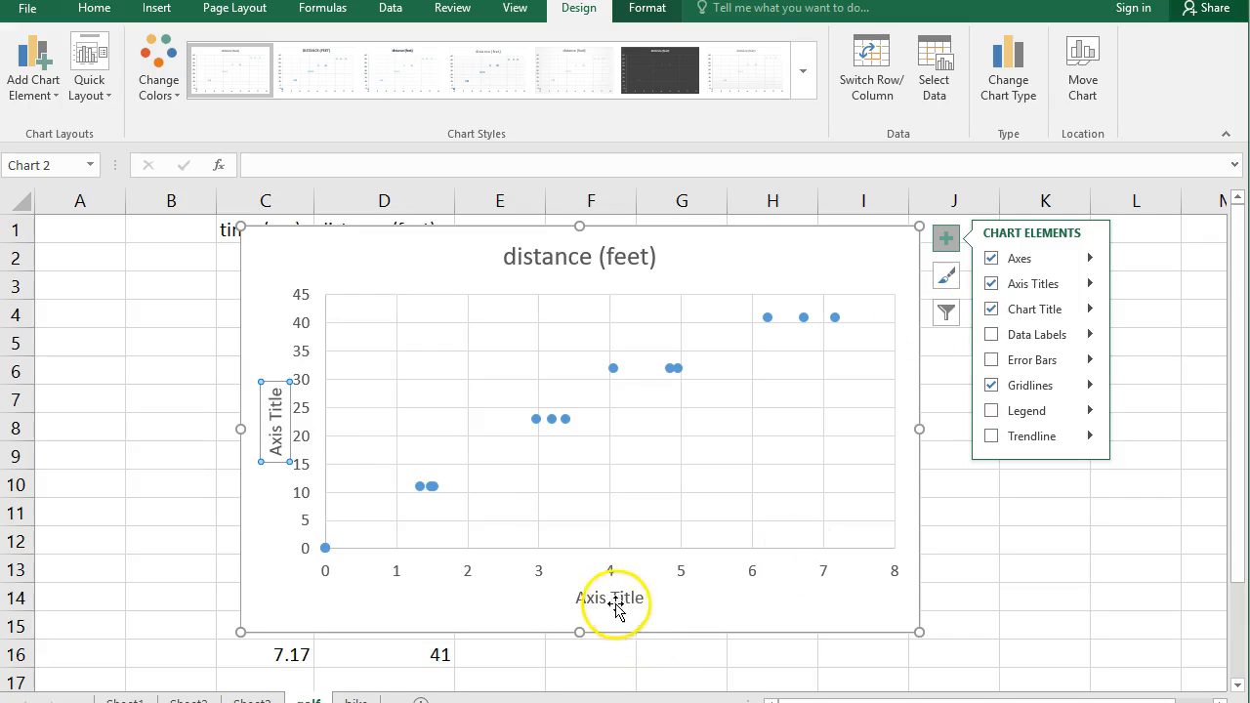
left_click(262, 429)
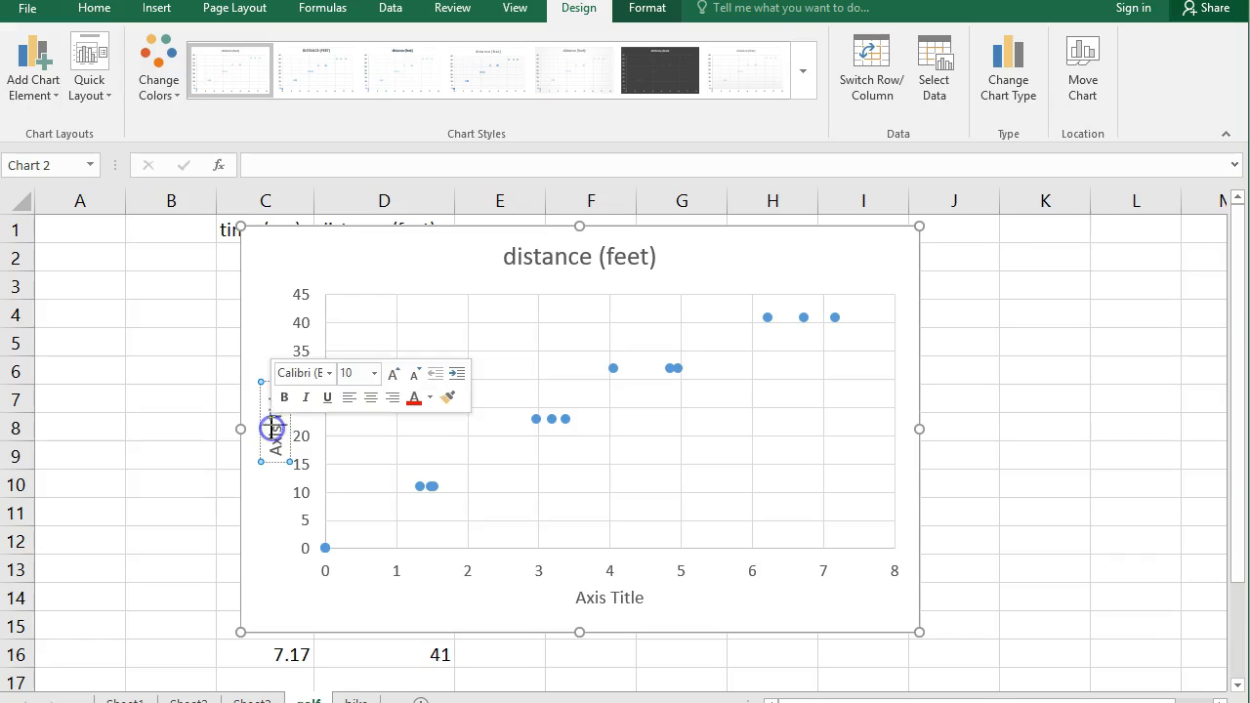
triple_click(272, 428)
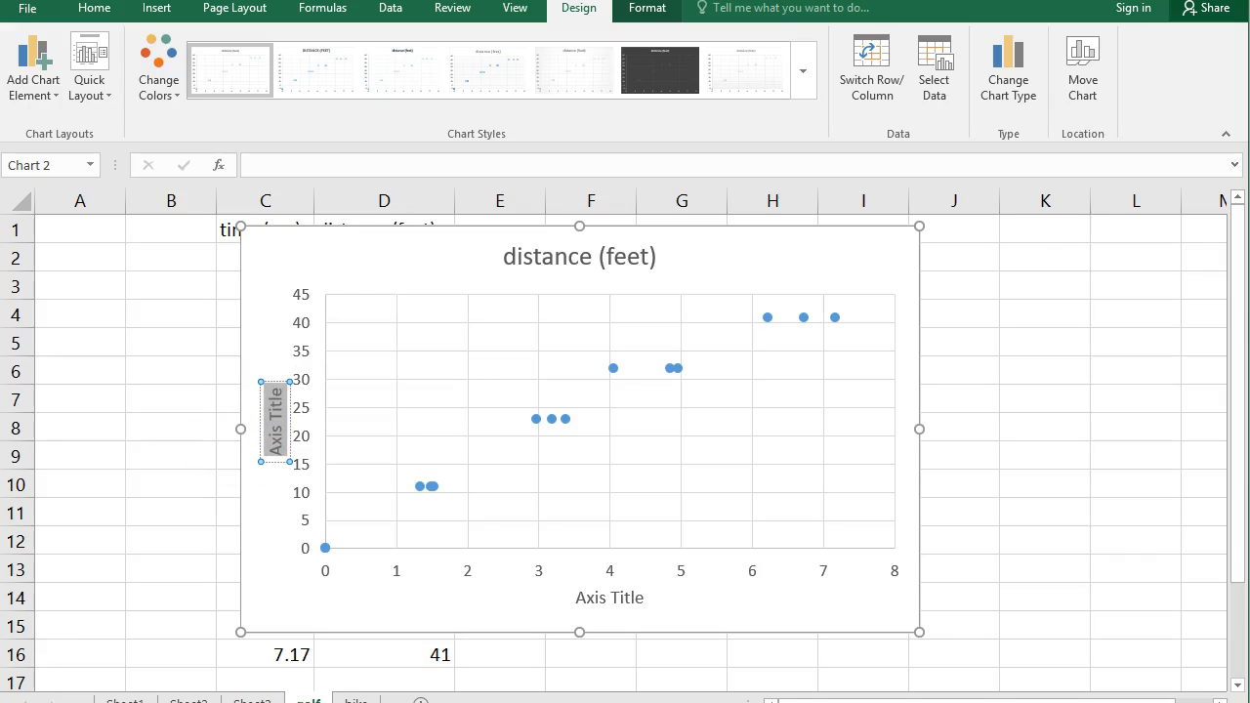
type("Dist")
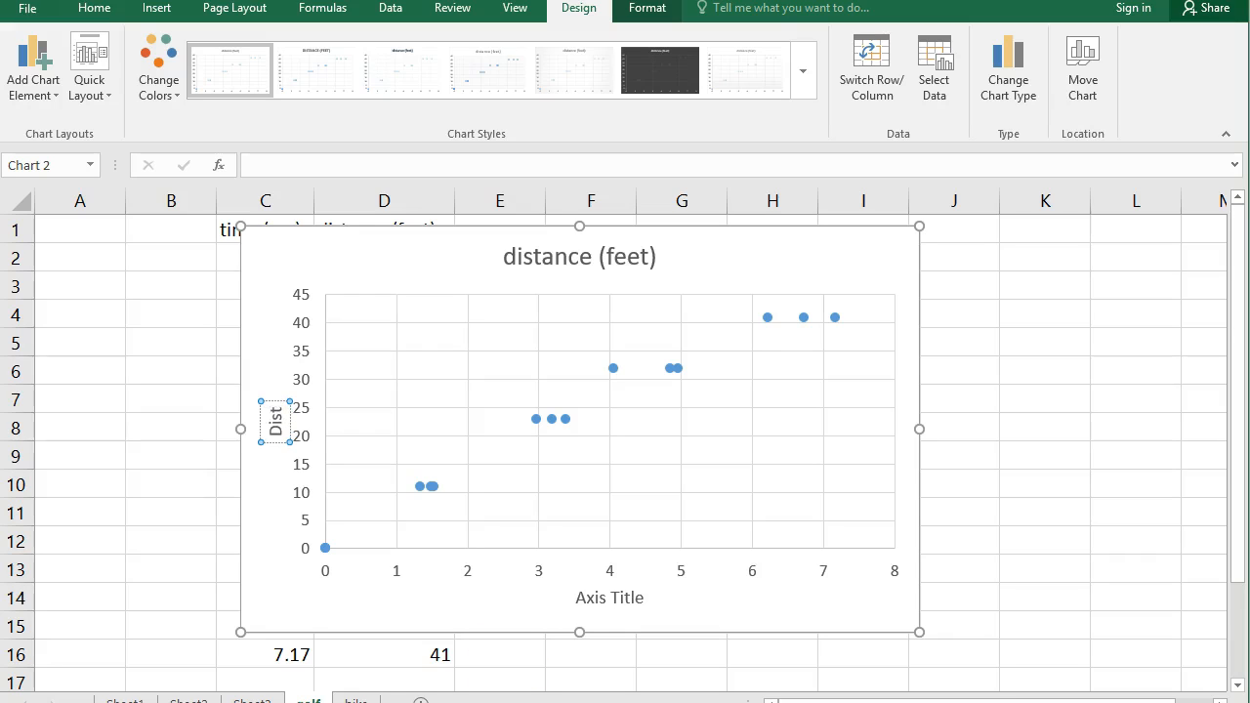
Step: Change the horizontal axis title of the chart to "Time"
double_click(599, 597)
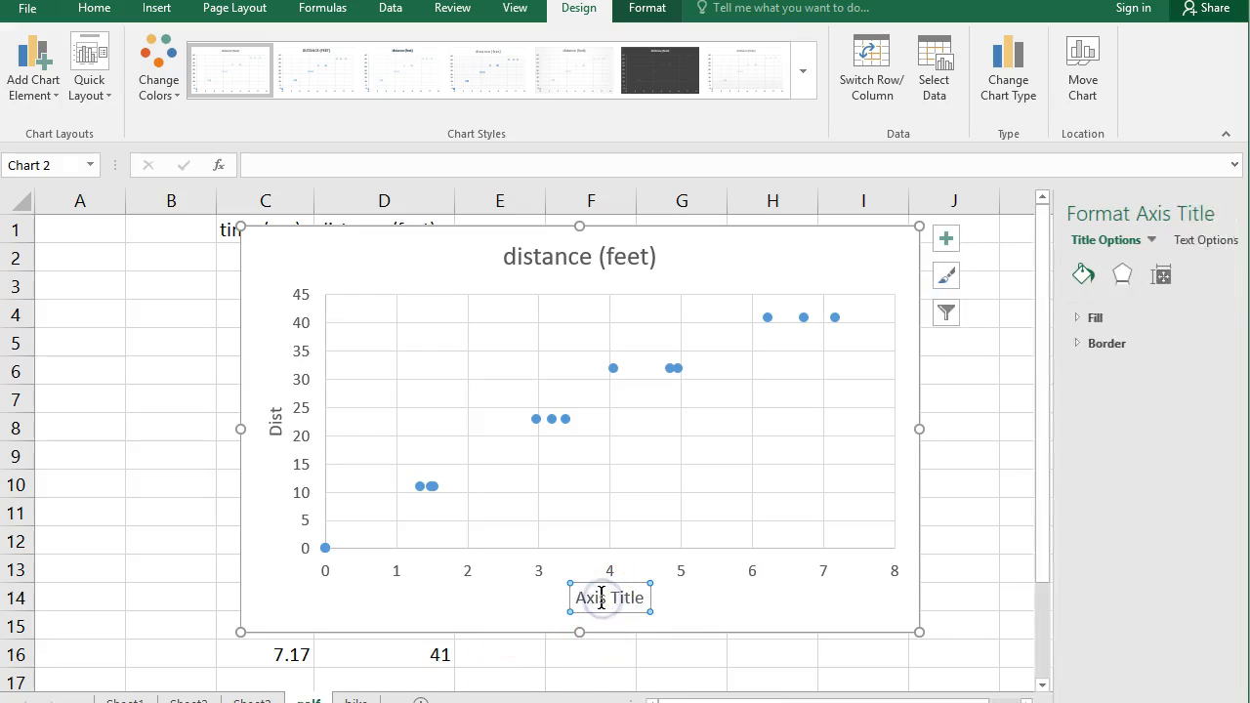
triple_click(602, 598)
left_click(602, 598)
triple_click(602, 598)
type("Time")
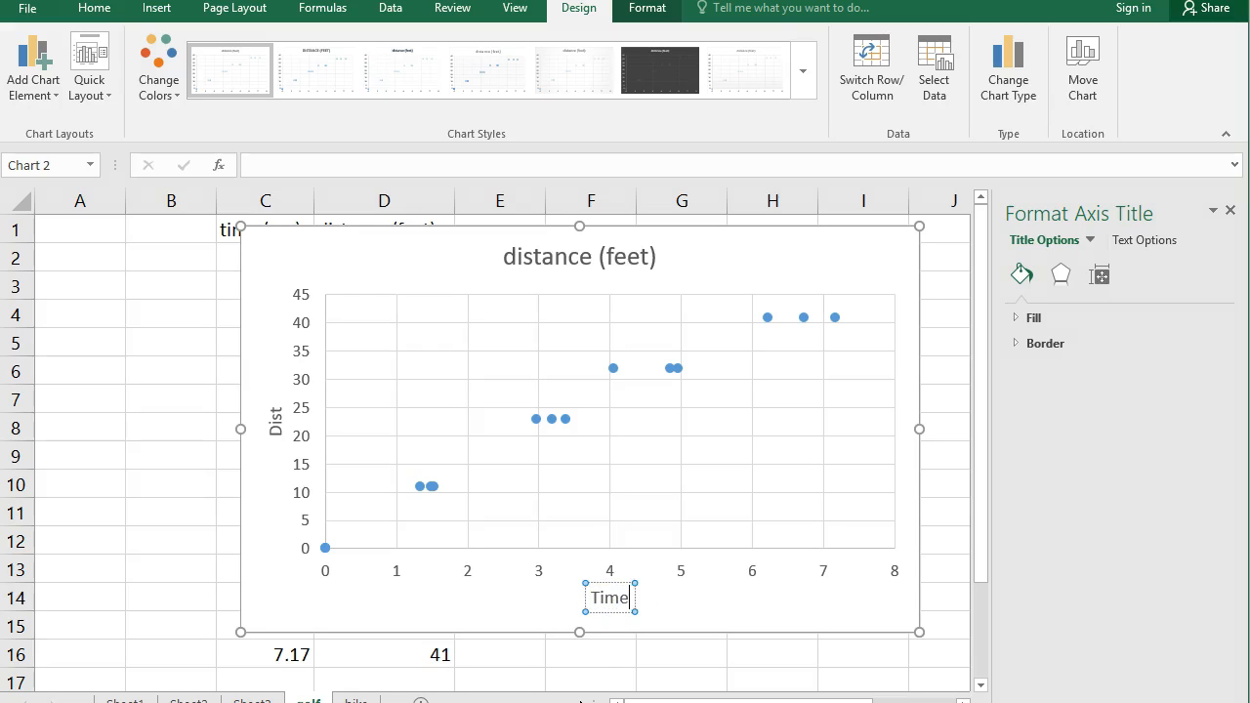
left_click(636, 675)
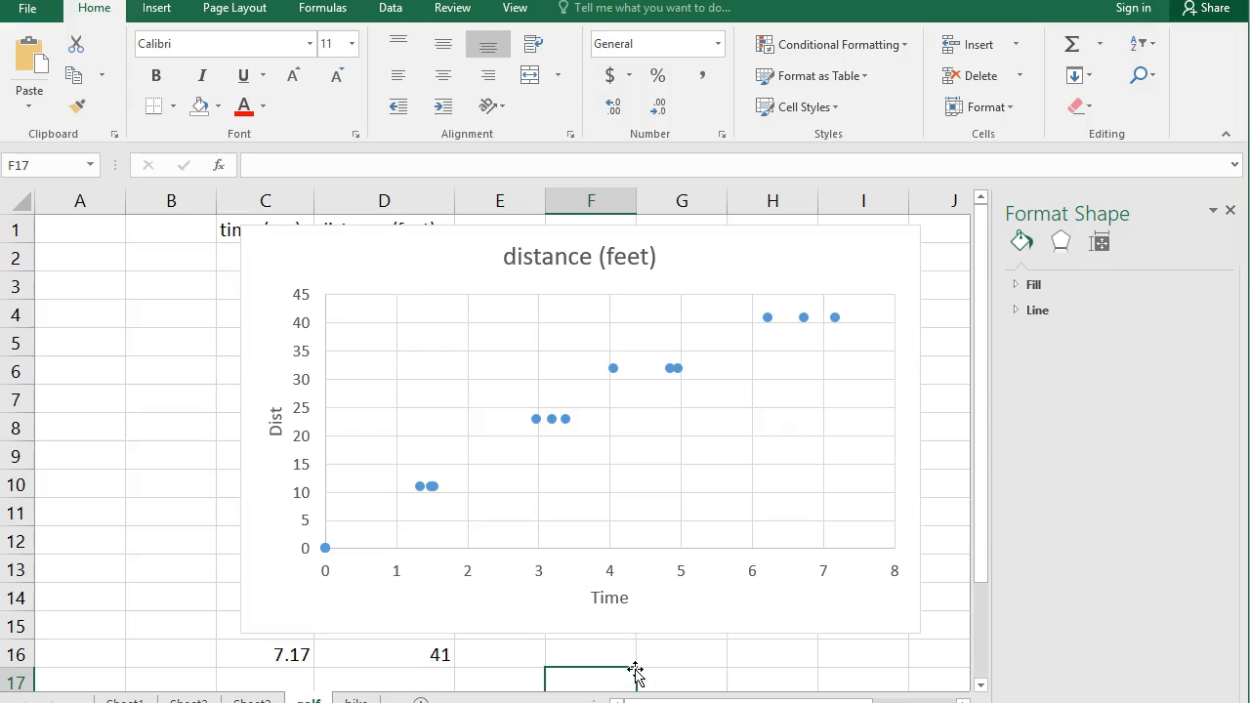
Step: Add a linear trendline to the distance data series in the scatter chart
left_click(416, 271)
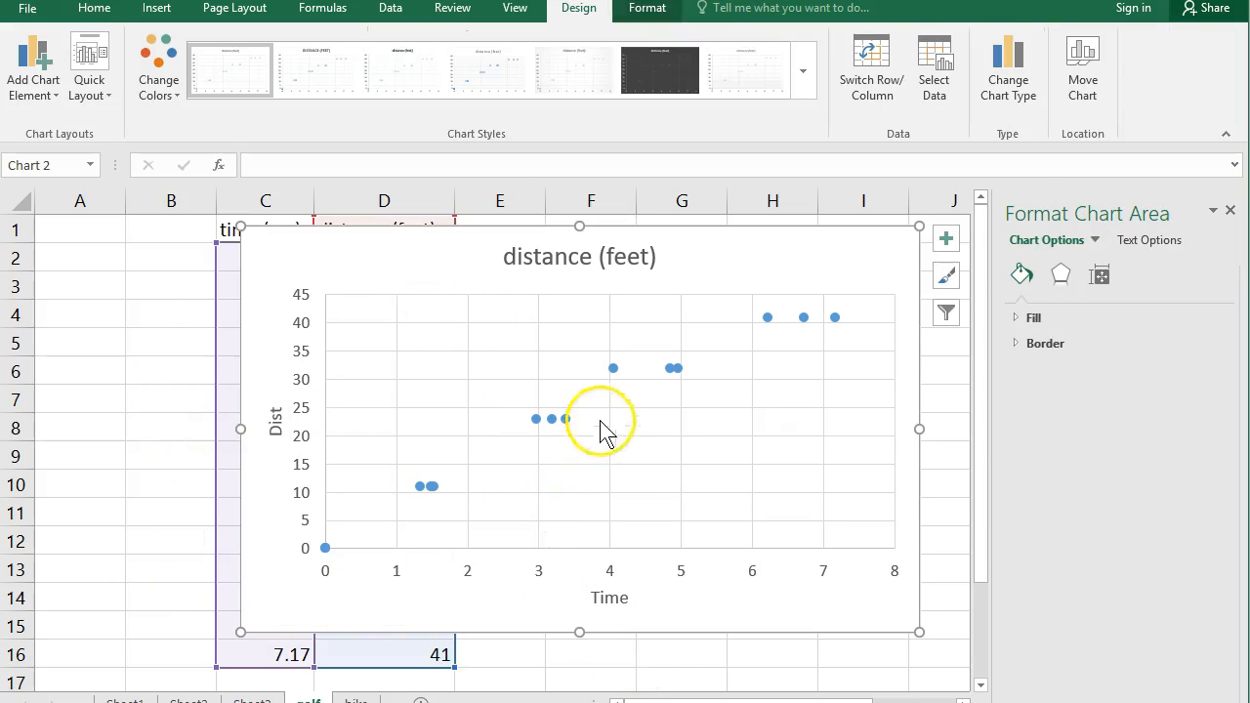
mouse_move(615, 370)
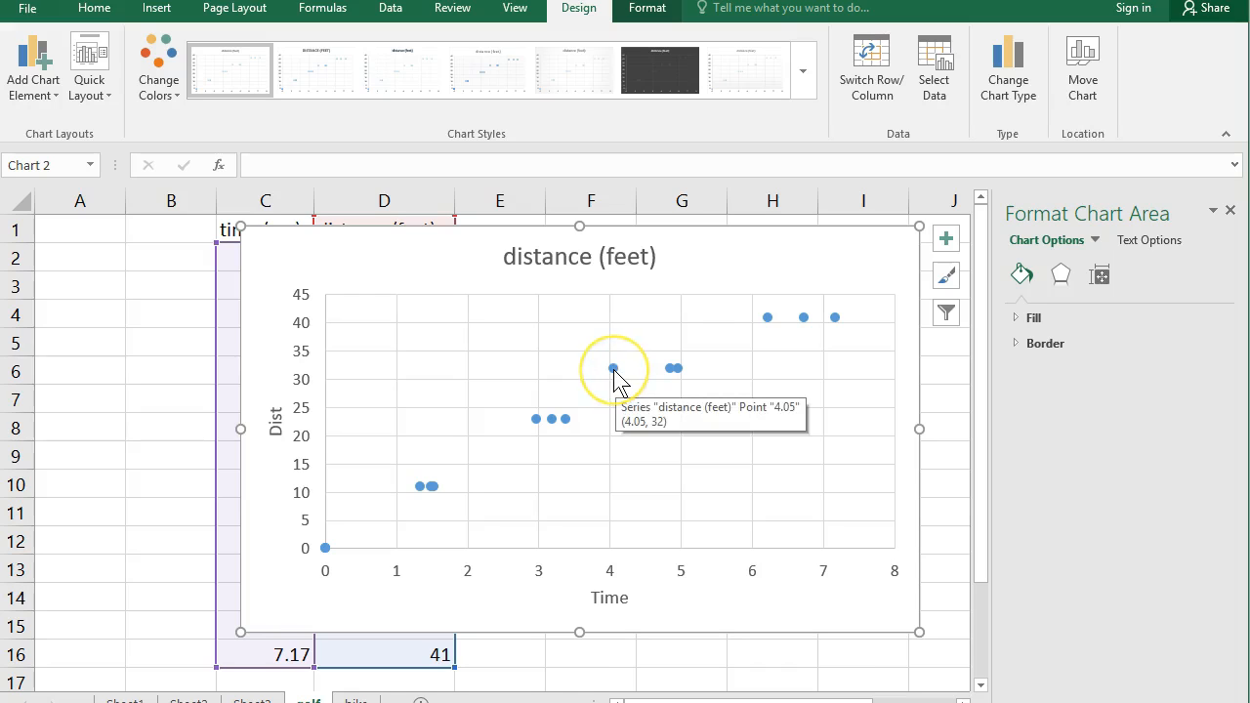
right_click(615, 369)
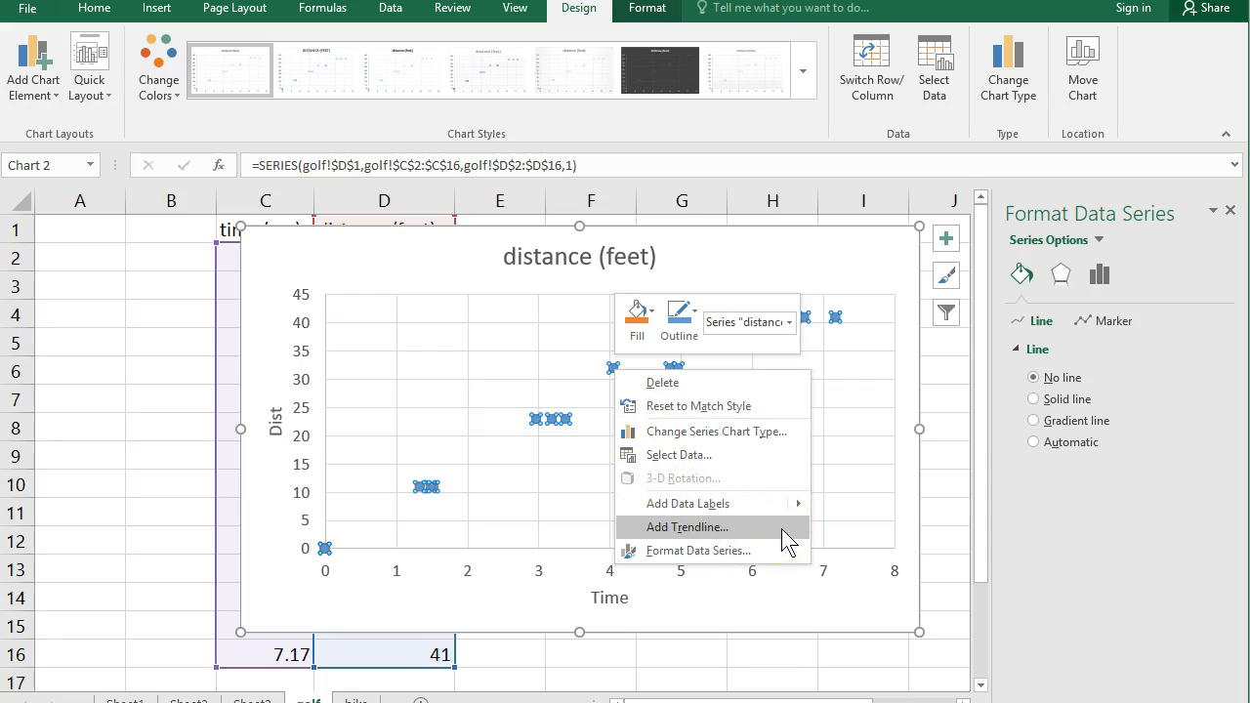
left_click(781, 528)
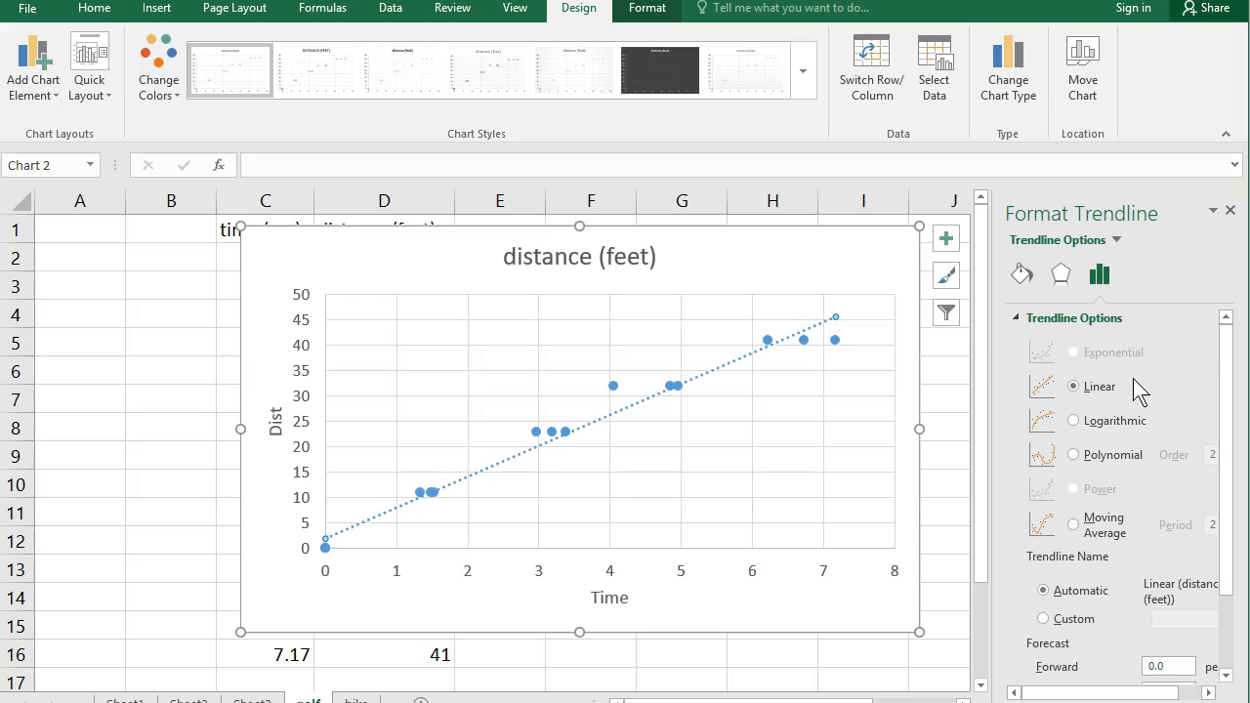
Step: Display the trendline's equation and R-squared value on the chart and move their label to the plot's upper-left area
scroll(1145, 479, "down", 1)
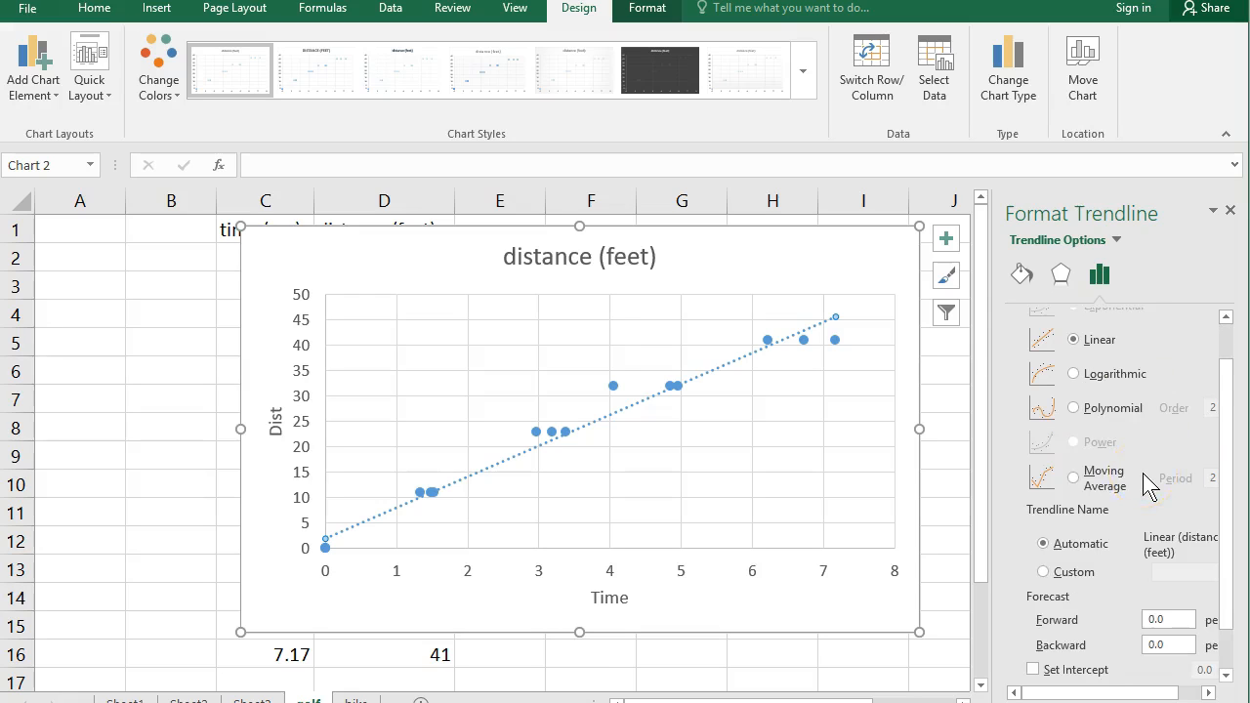
scroll(1145, 479, "down", 1)
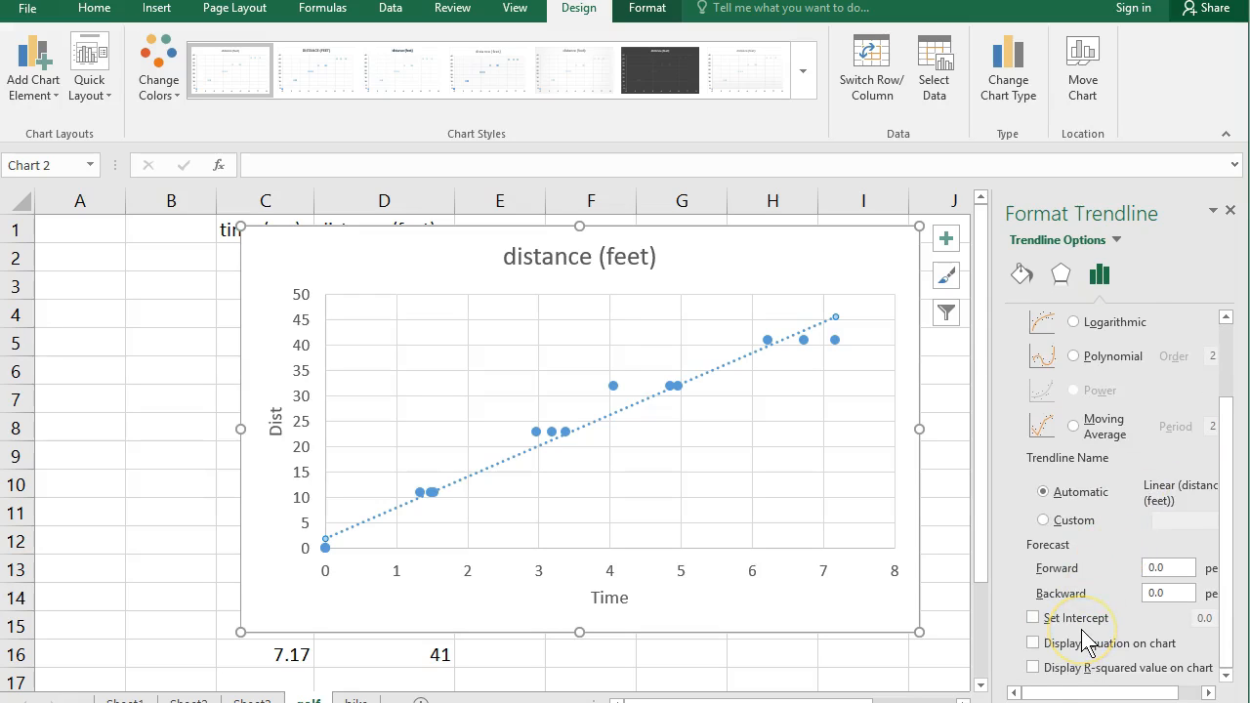
left_click(1033, 668)
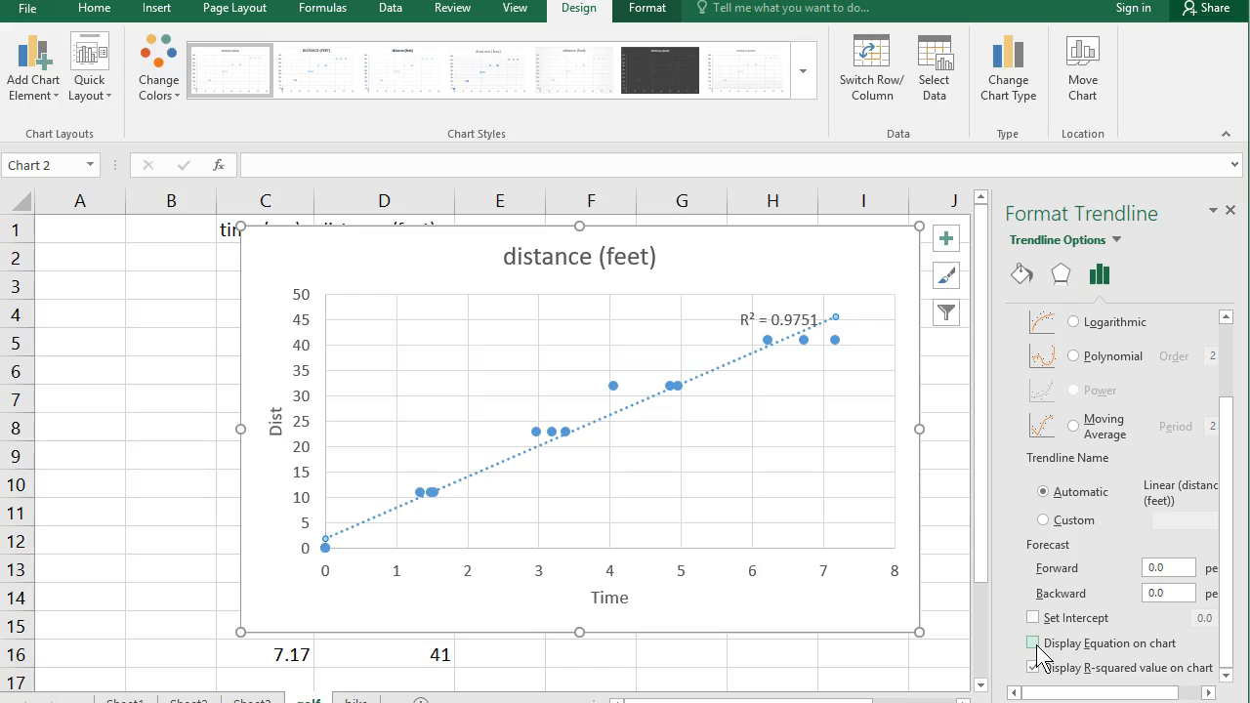
left_click_drag(734, 326, 452, 324)
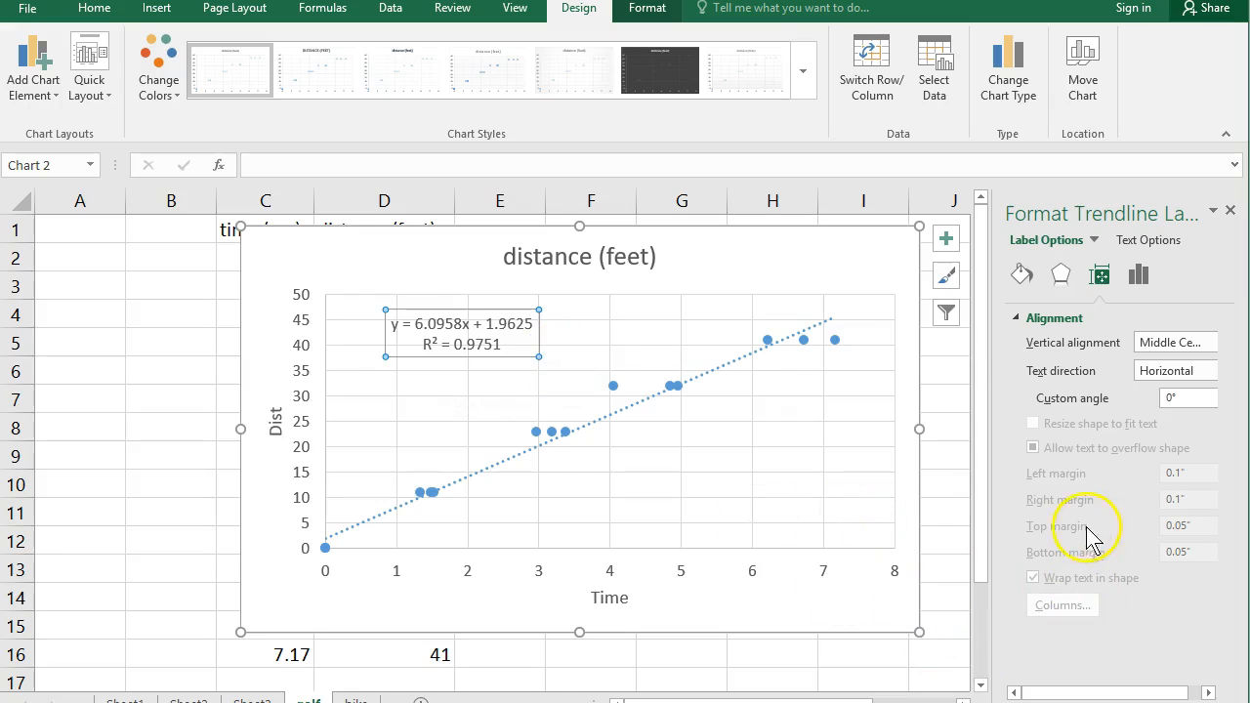
Step: Force the trendline's intercept to 0.0 and close the trendline formatting options
left_click(1142, 277)
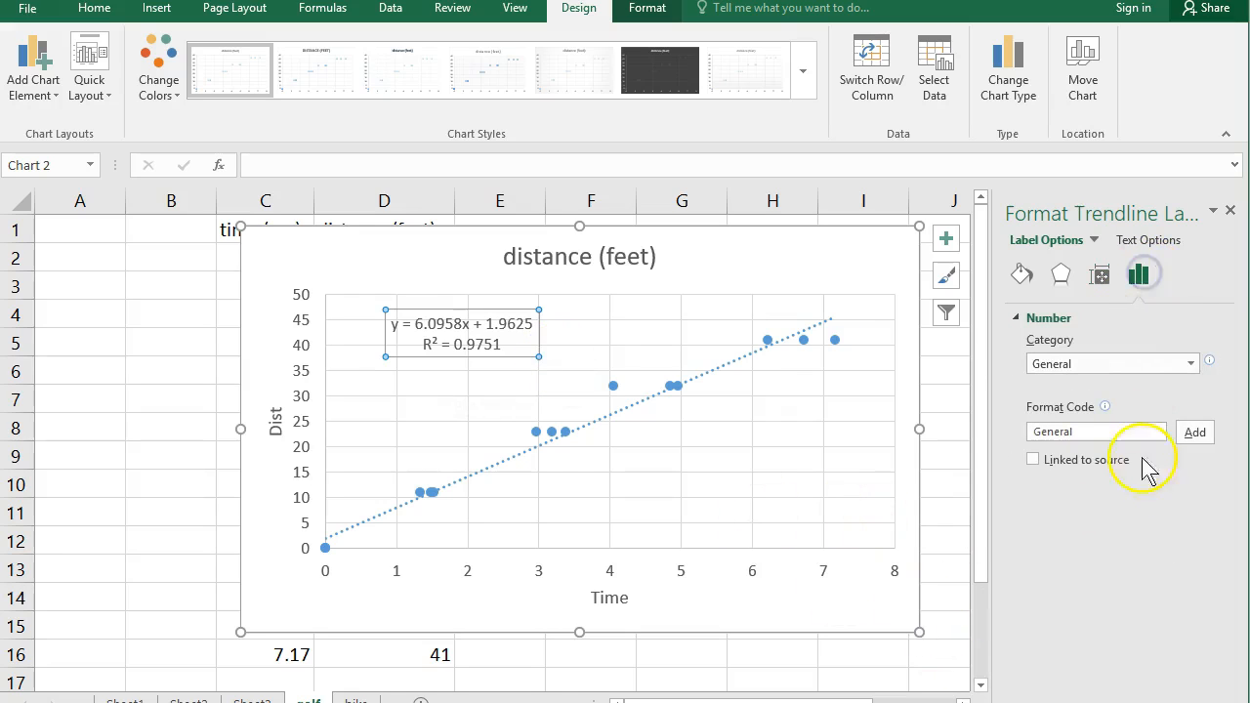
left_click(611, 415)
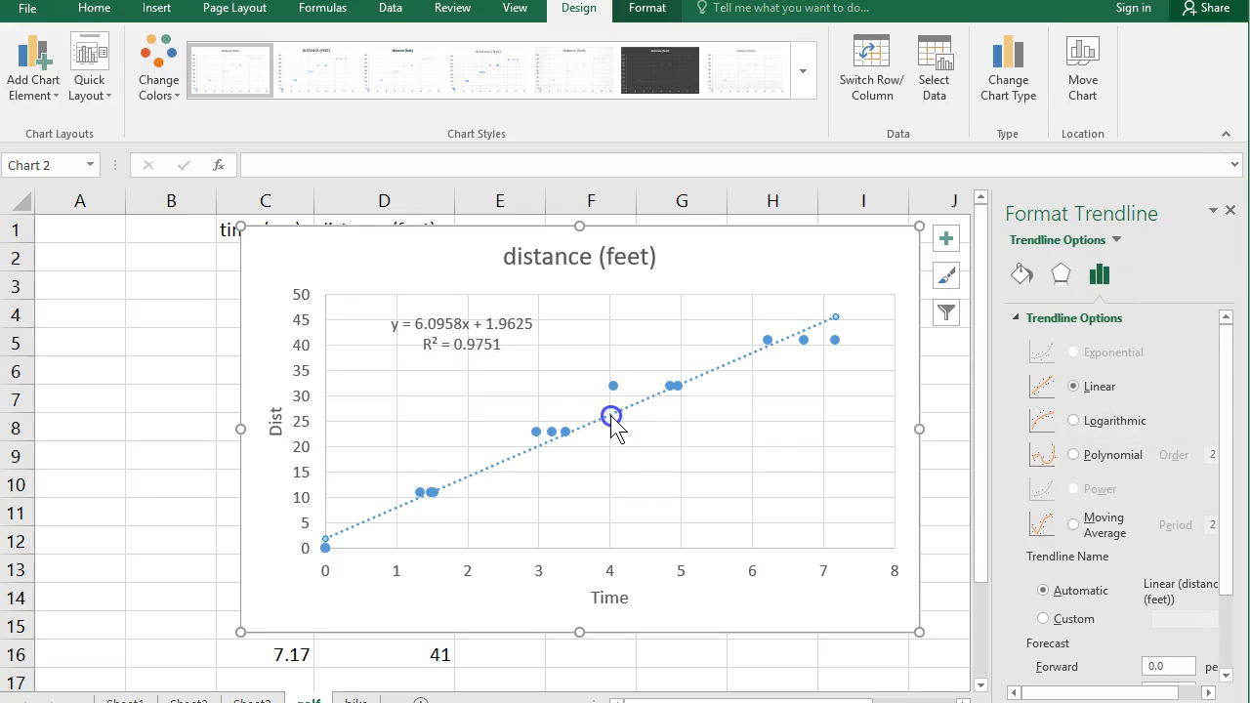
scroll(1156, 547, "down", 1)
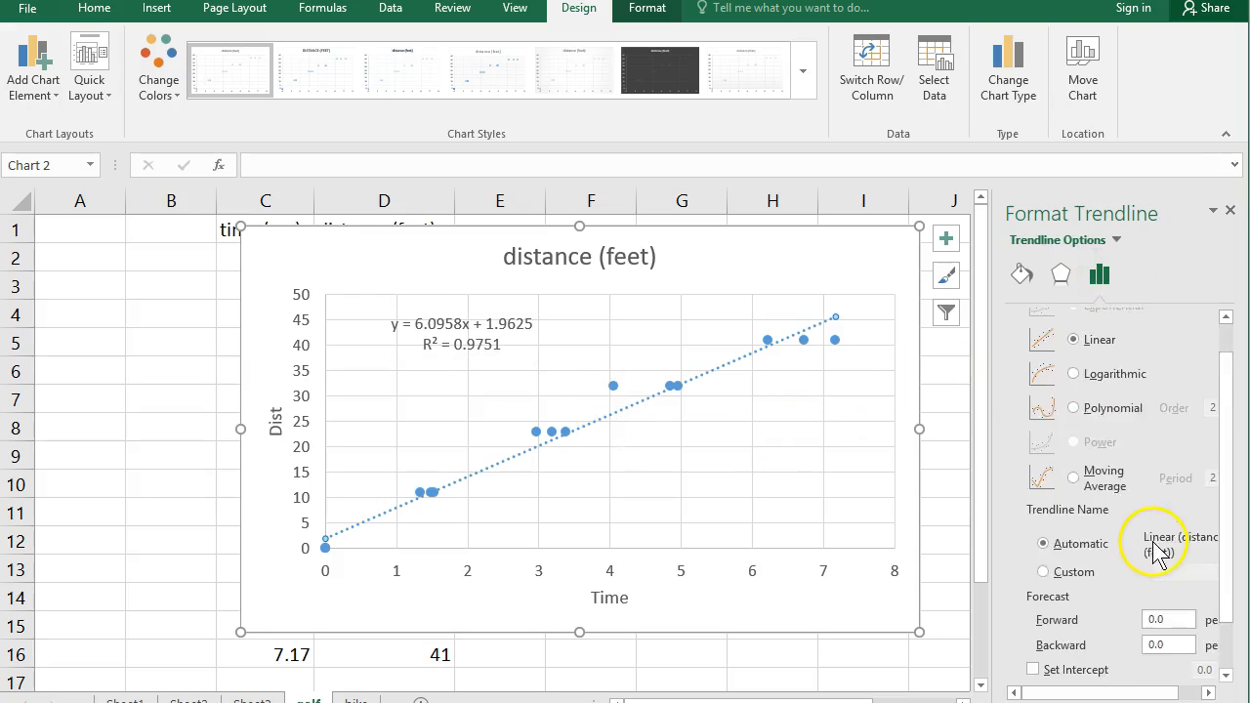
scroll(1156, 547, "down", 1)
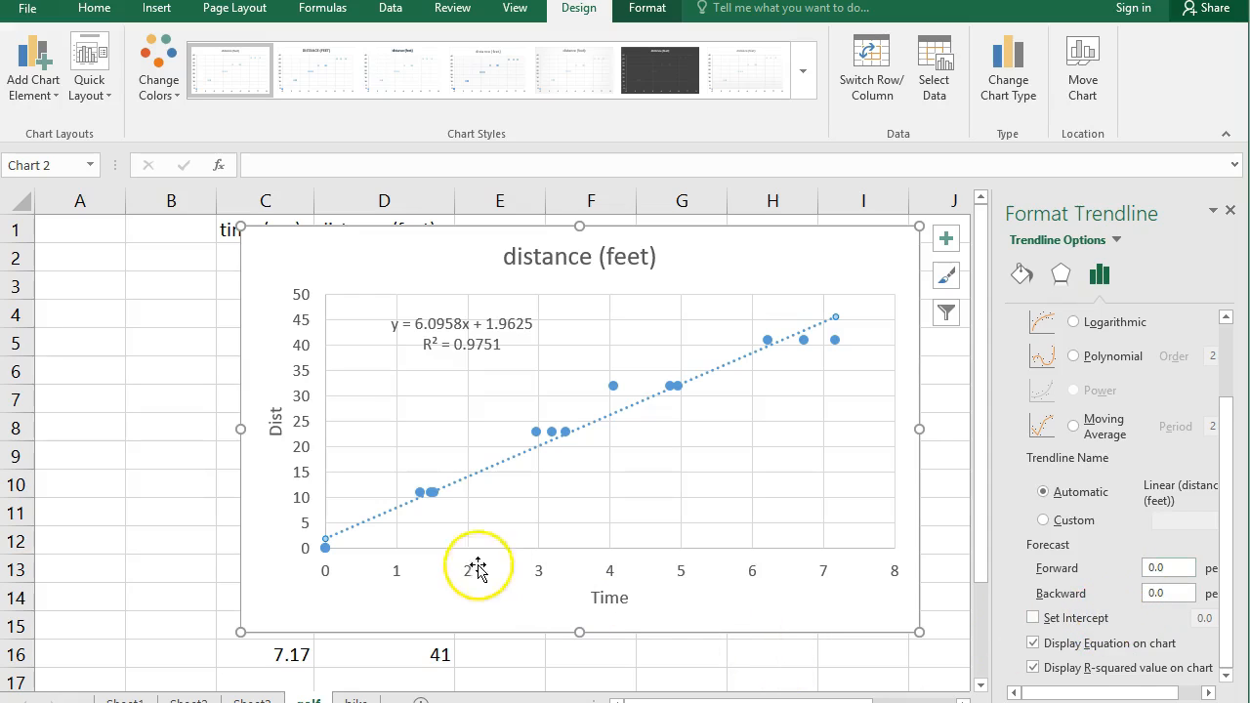
mouse_move(328, 565)
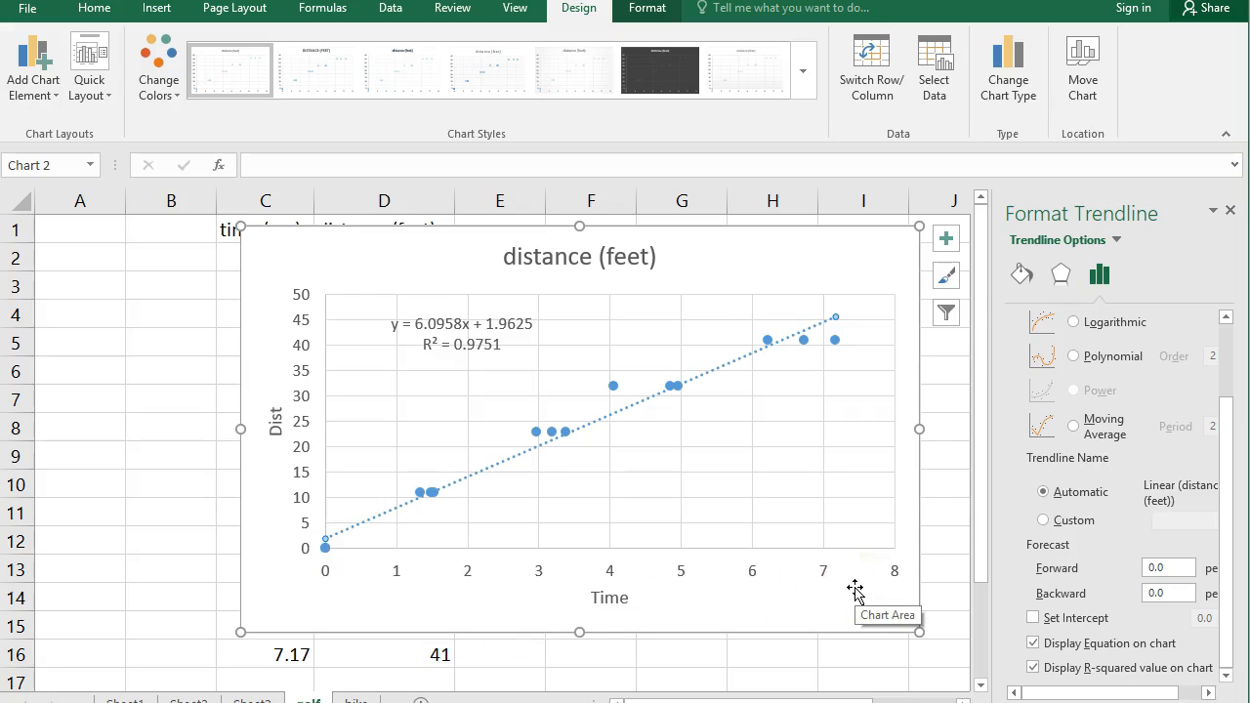
left_click(1034, 619)
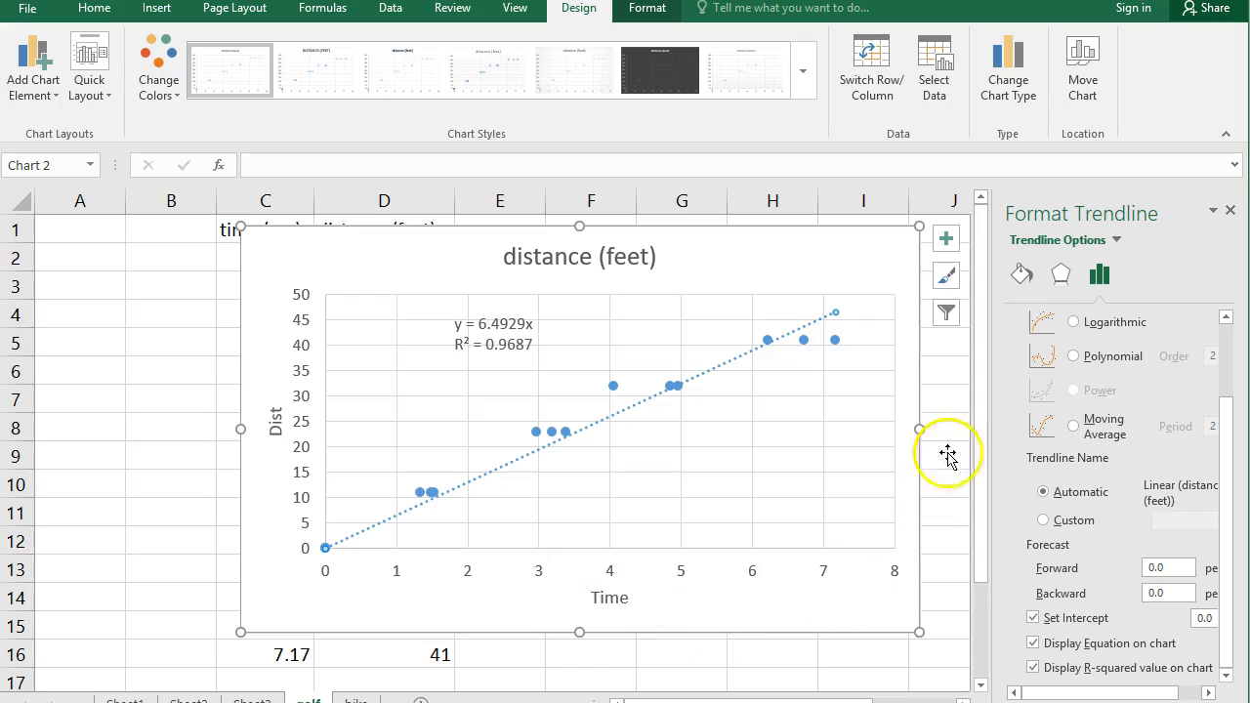
left_click(1230, 210)
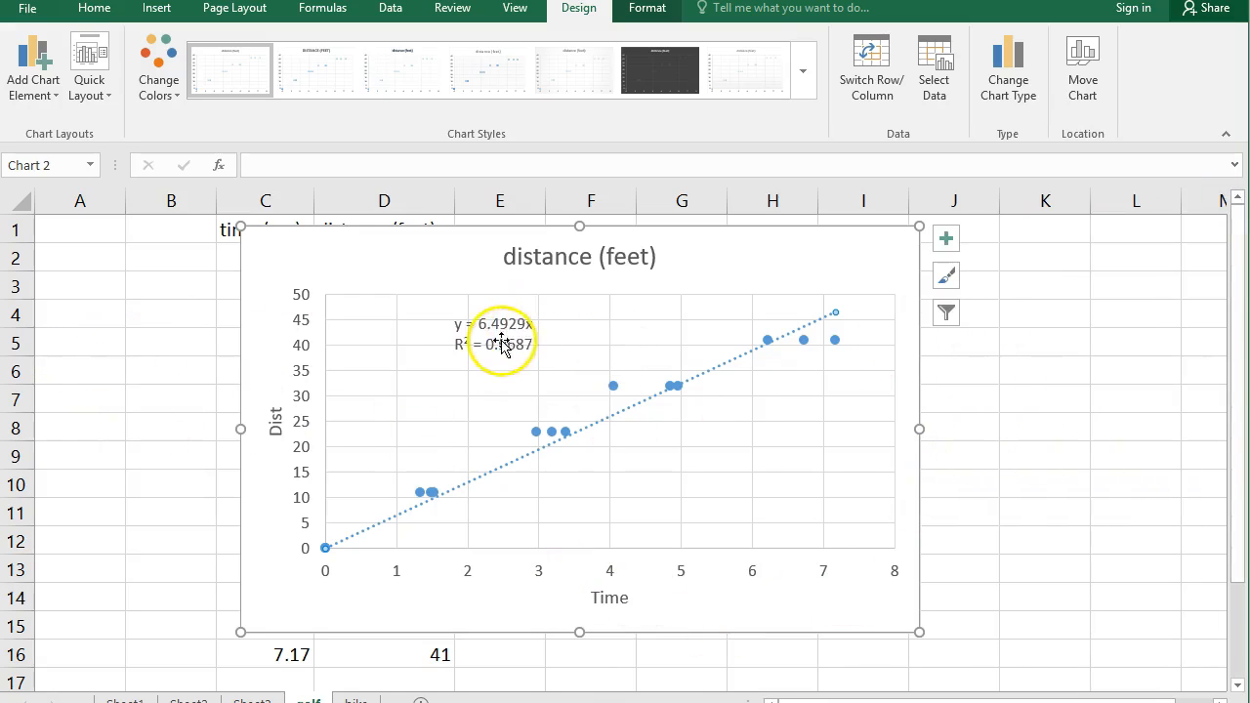
Step: Enlarge the equation and R-squared label to 18 pt and reposition it in the plot's upper-left area, clear of the trendline
left_click_drag(490, 331, 411, 290)
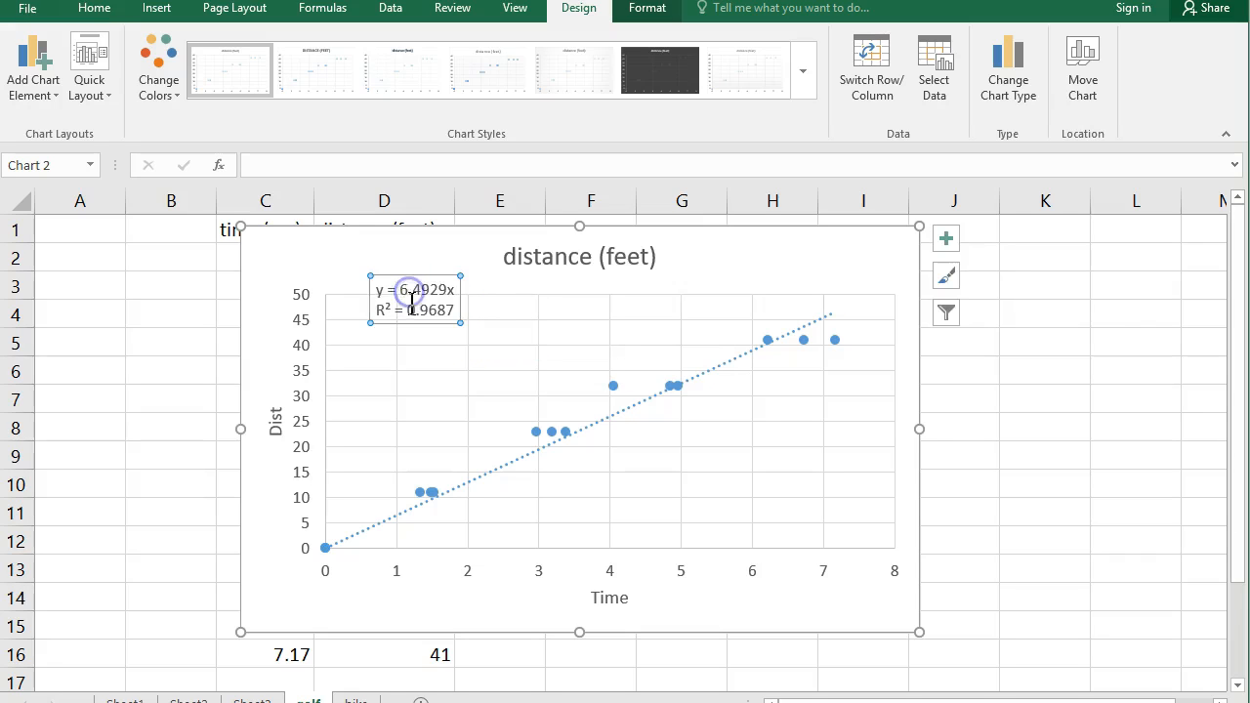
left_click(93, 10)
left_click(298, 76)
left_click(298, 75)
left_click(298, 75)
left_click(298, 75)
left_click(298, 75)
left_click(298, 75)
left_click_drag(373, 274, 466, 299)
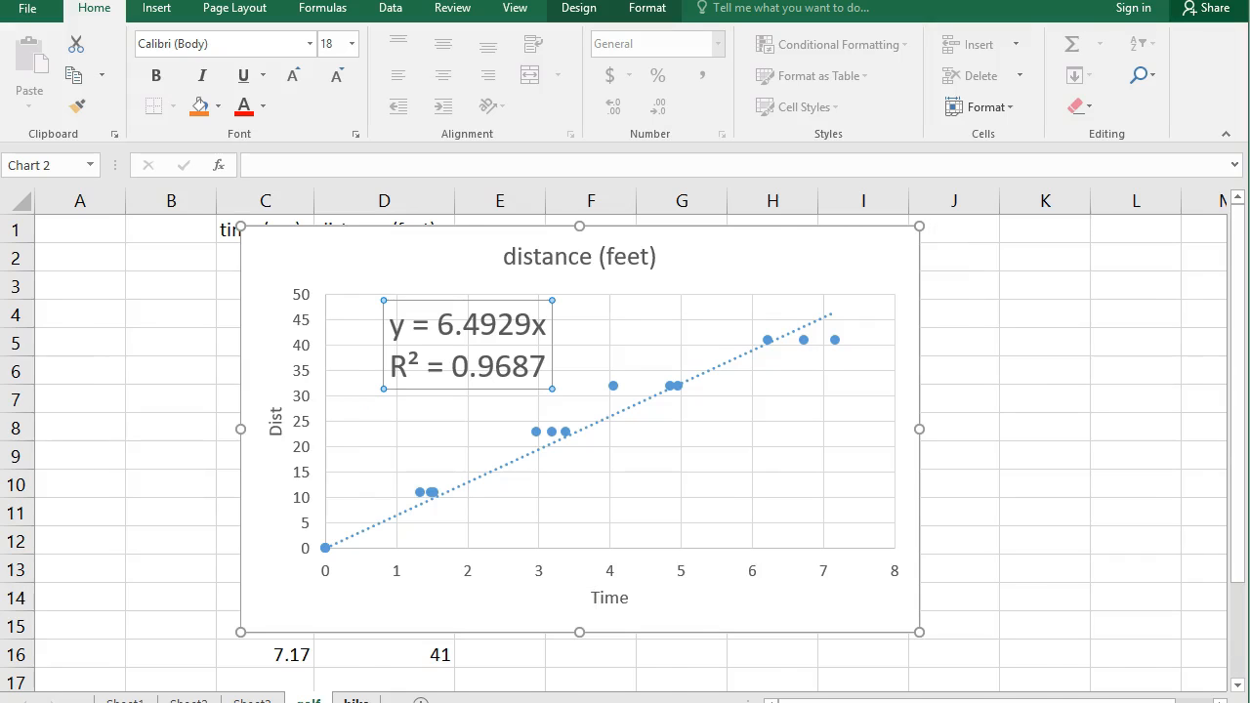
Step: Switch to the bike worksheet containing the bike weight and jump height data
left_click(356, 700)
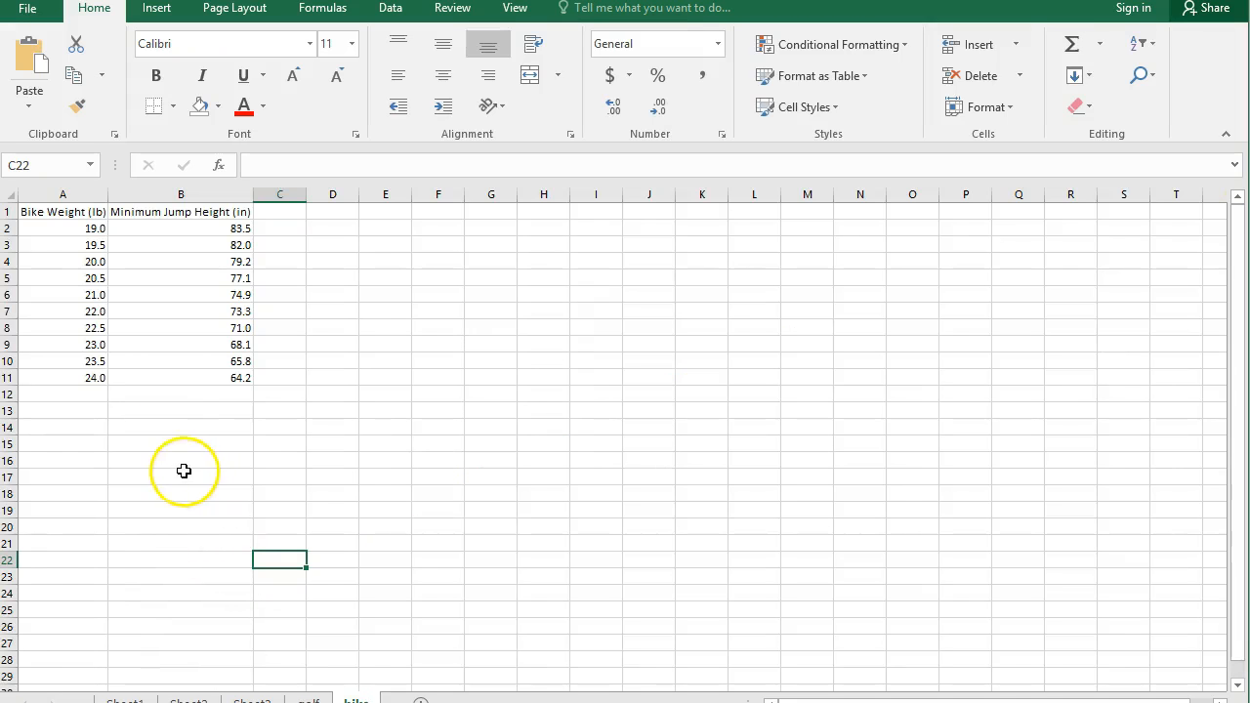
Step: Plot the bike weight and minimum jump height data in A1:B11 as a markers-only scatter chart and enlarge it across columns B to K
scroll(156, 422, "up", 4, "ctrl")
scroll(154, 420, "up", 2)
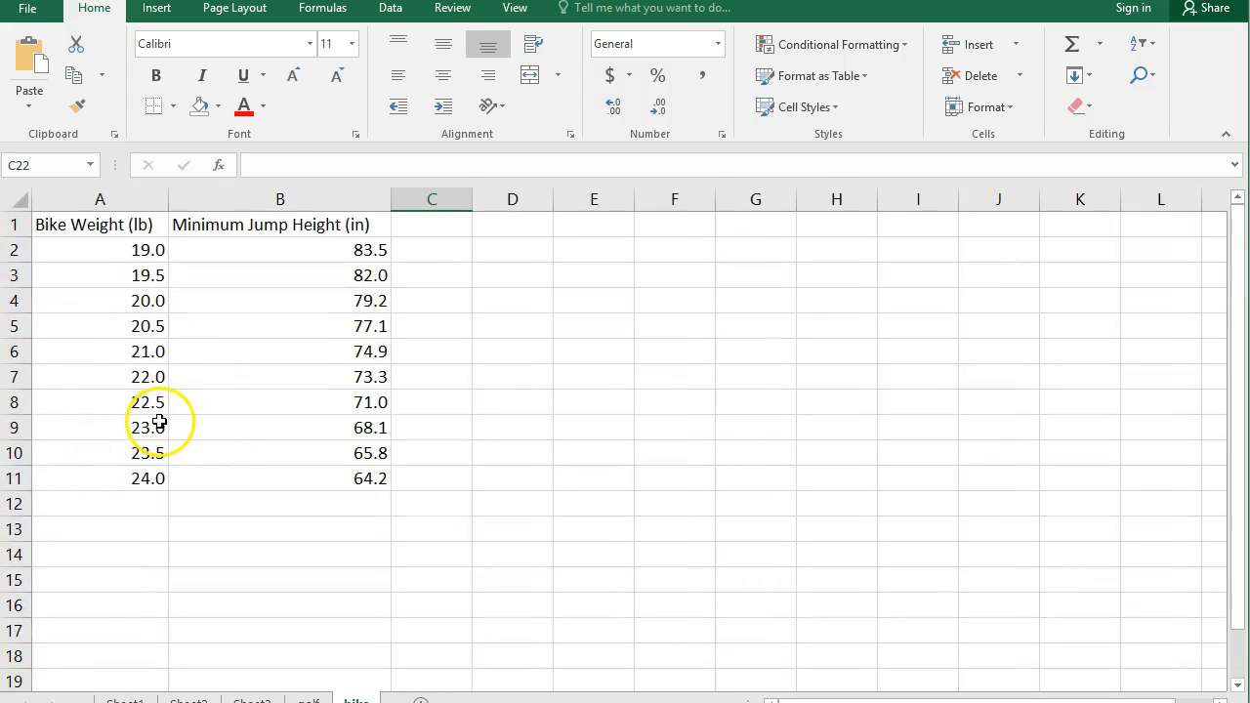
left_click(83, 230)
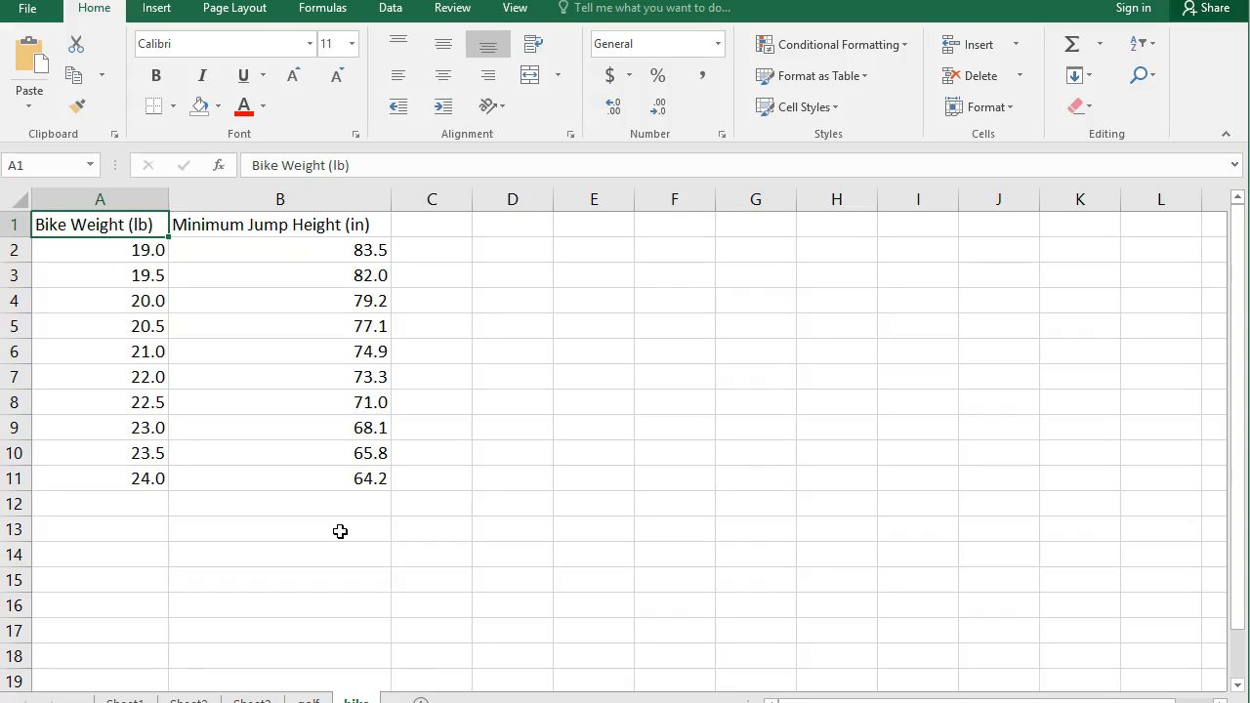
key("ctrl+shift+Down")
key("ctrl+shift+Right")
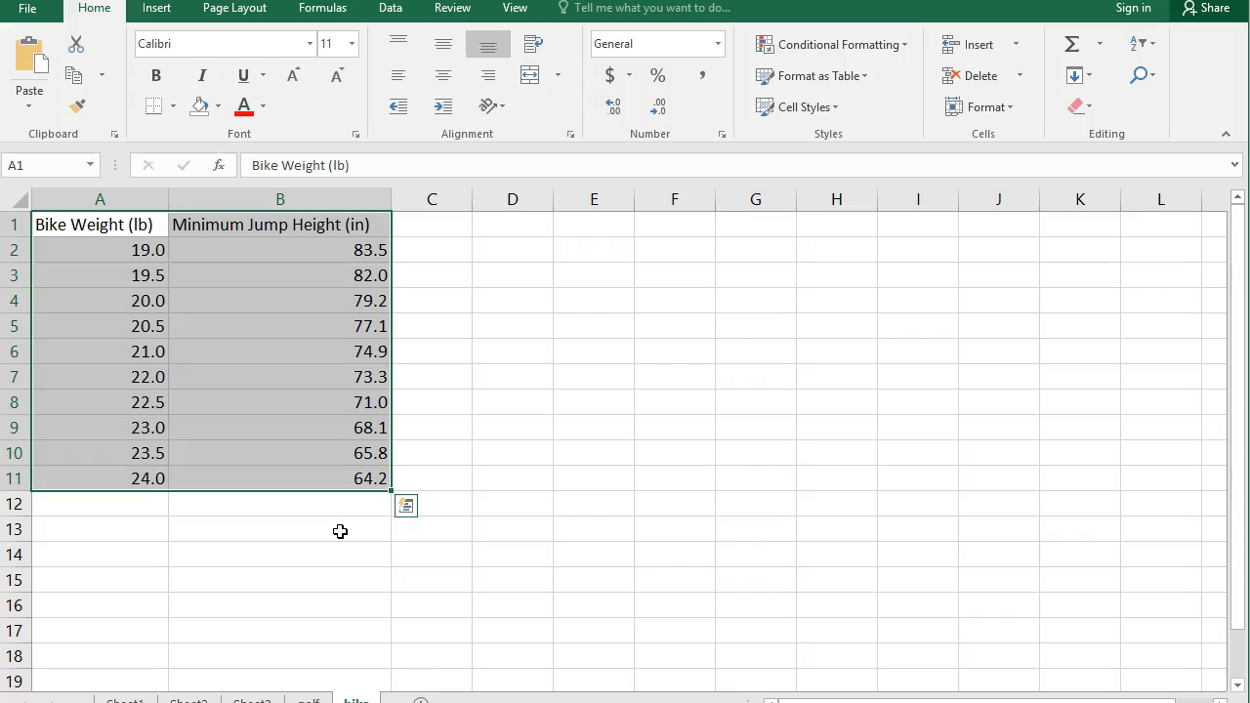
left_click(157, 12)
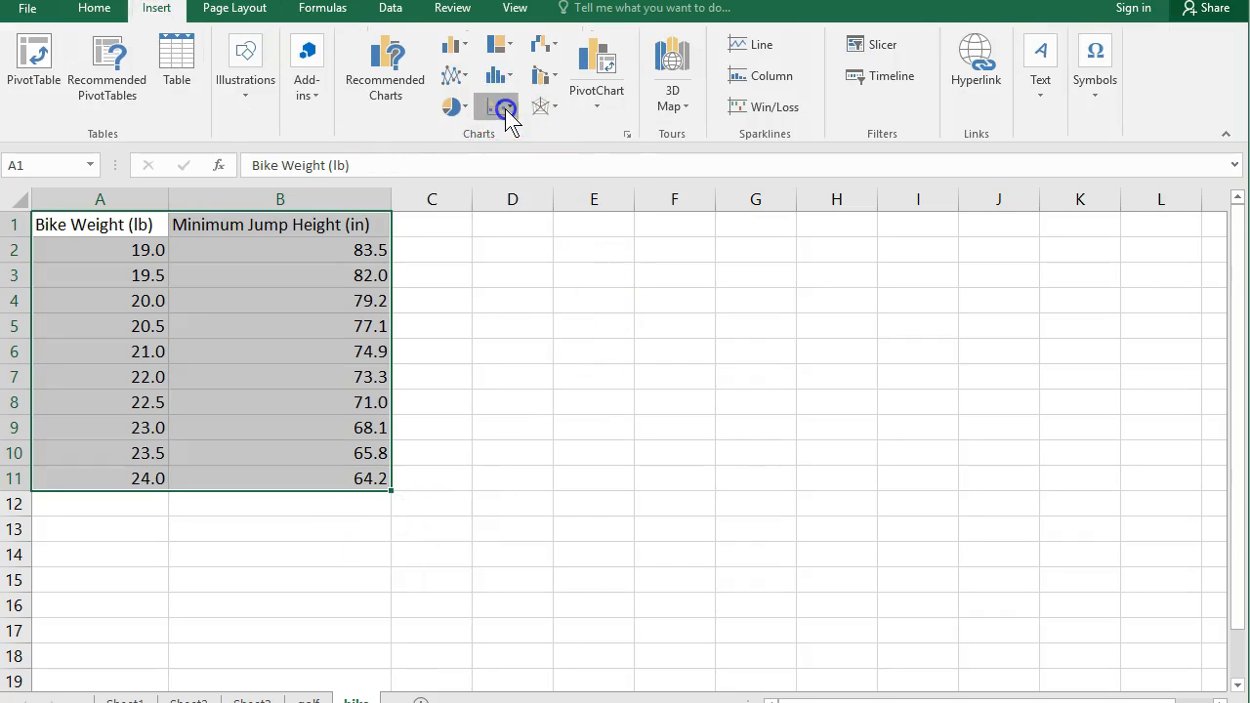
left_click(505, 110)
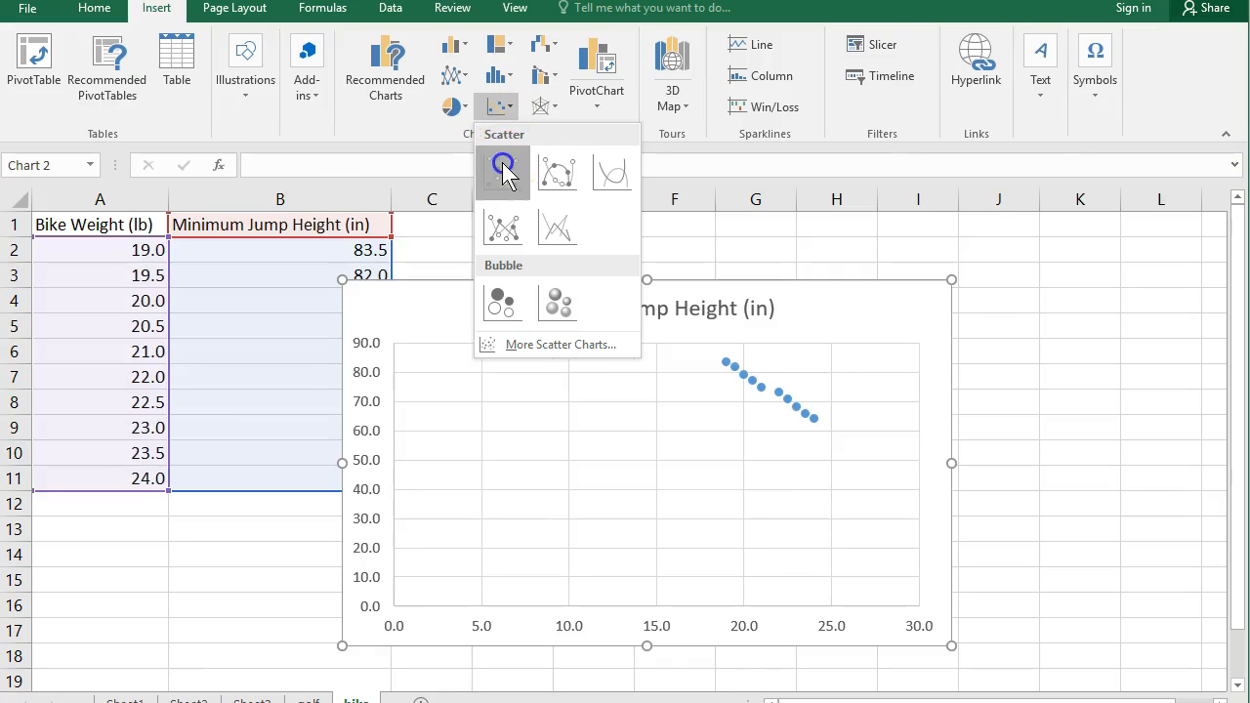
left_click(500, 170)
left_click_drag(502, 296, 283, 239)
left_click_drag(731, 590, 1126, 664)
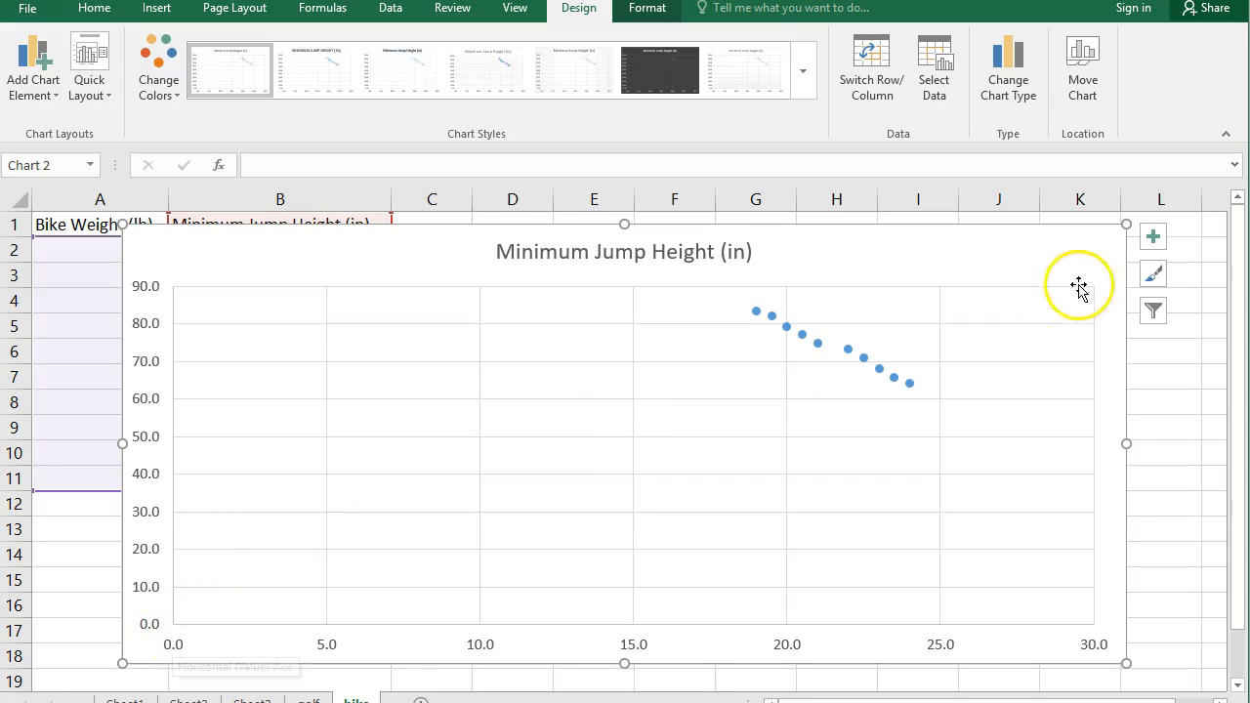
Step: Add axis titles to the bike chart, naming the vertical axis Height and the horizontal axis Weight, and close the formatting options
left_click(1156, 249)
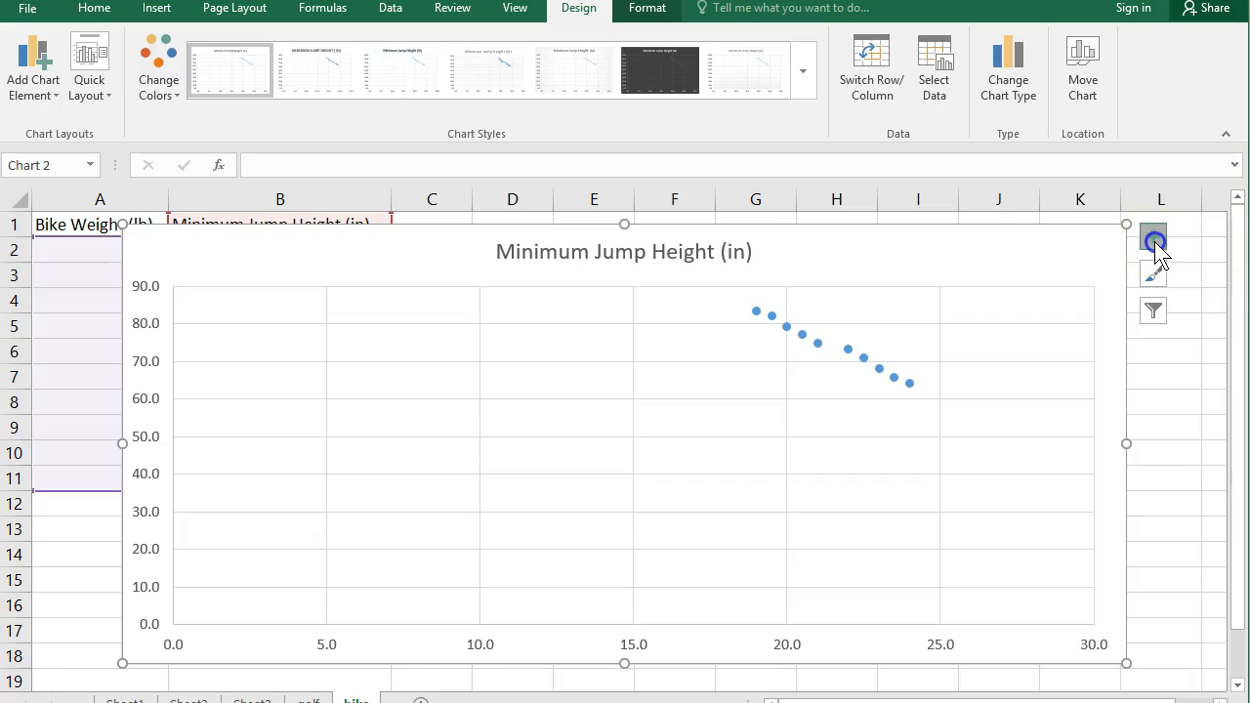
left_click(1198, 282)
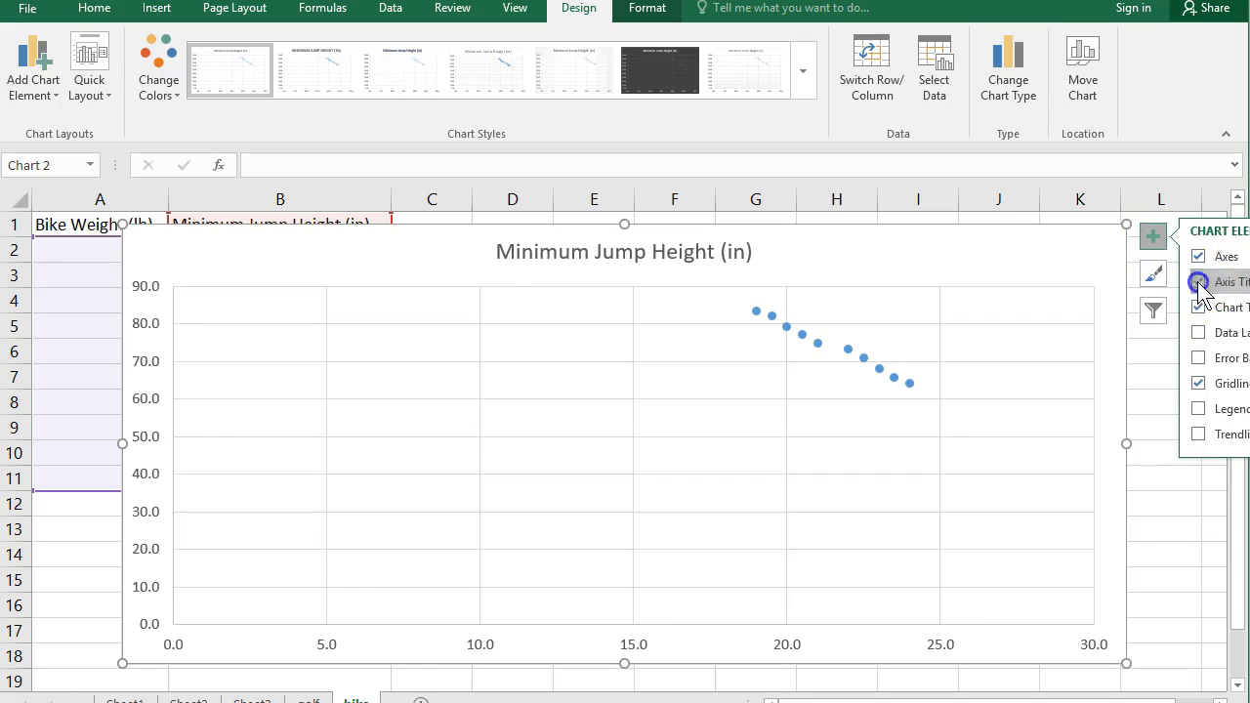
triple_click(147, 459)
type("Height")
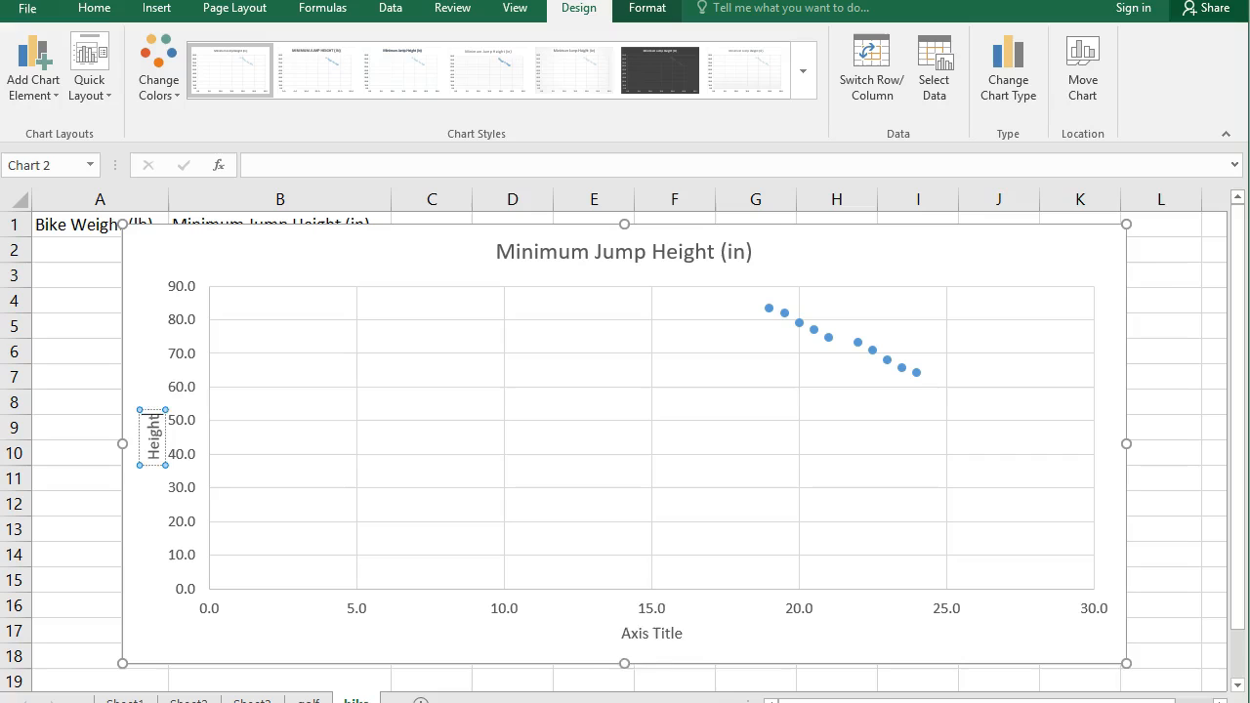
double_click(636, 633)
triple_click(636, 633)
type("Weight")
left_click(766, 645)
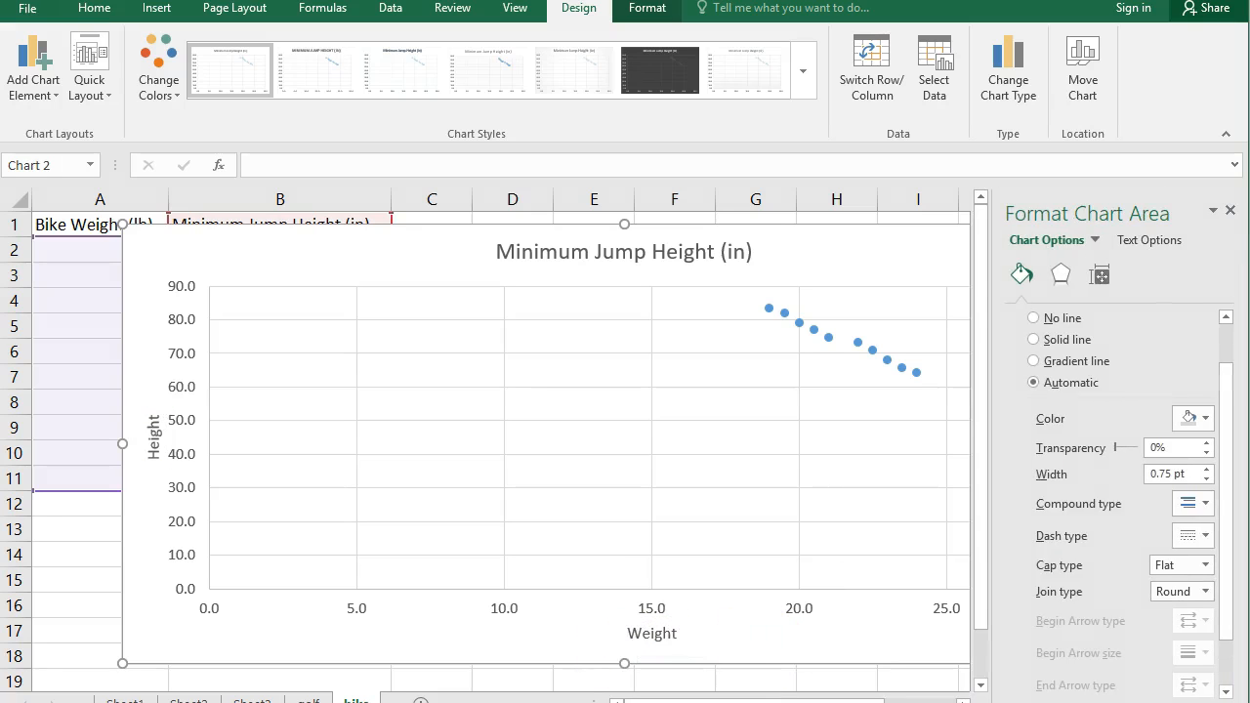
left_click(1233, 211)
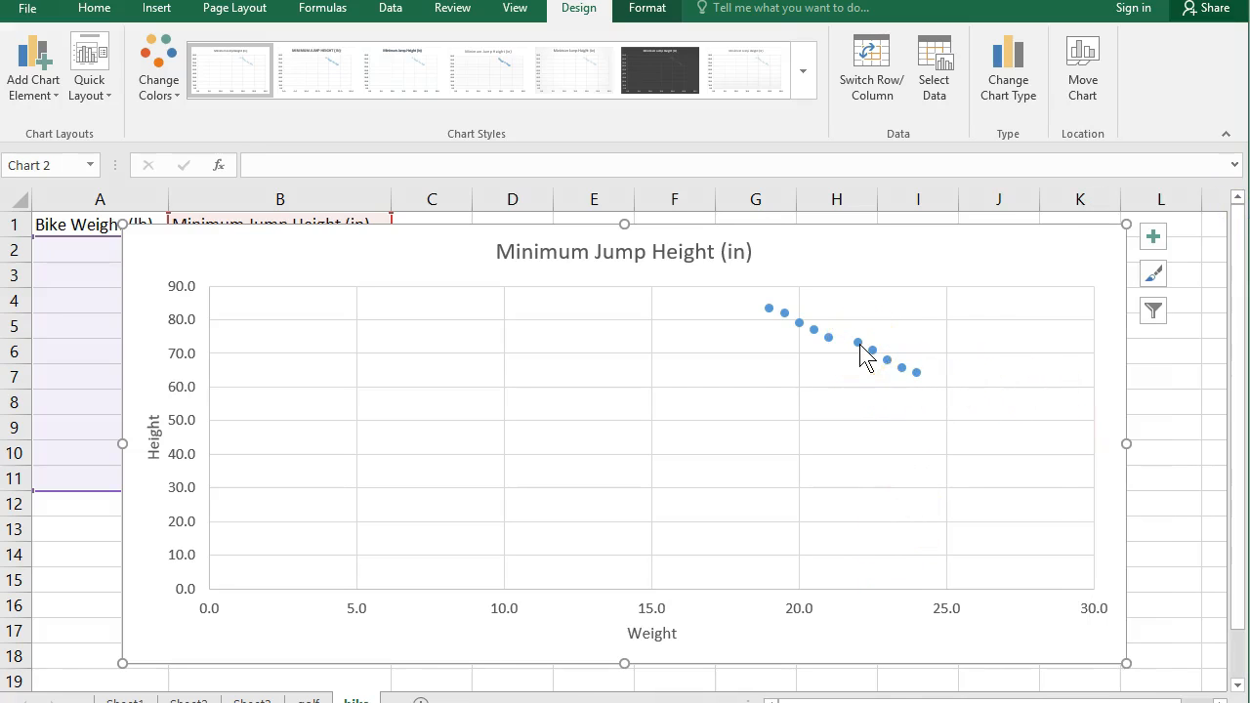
Step: Add a linear trendline to the jump height series and display its equation and R-squared value on the chart
right_click(861, 345)
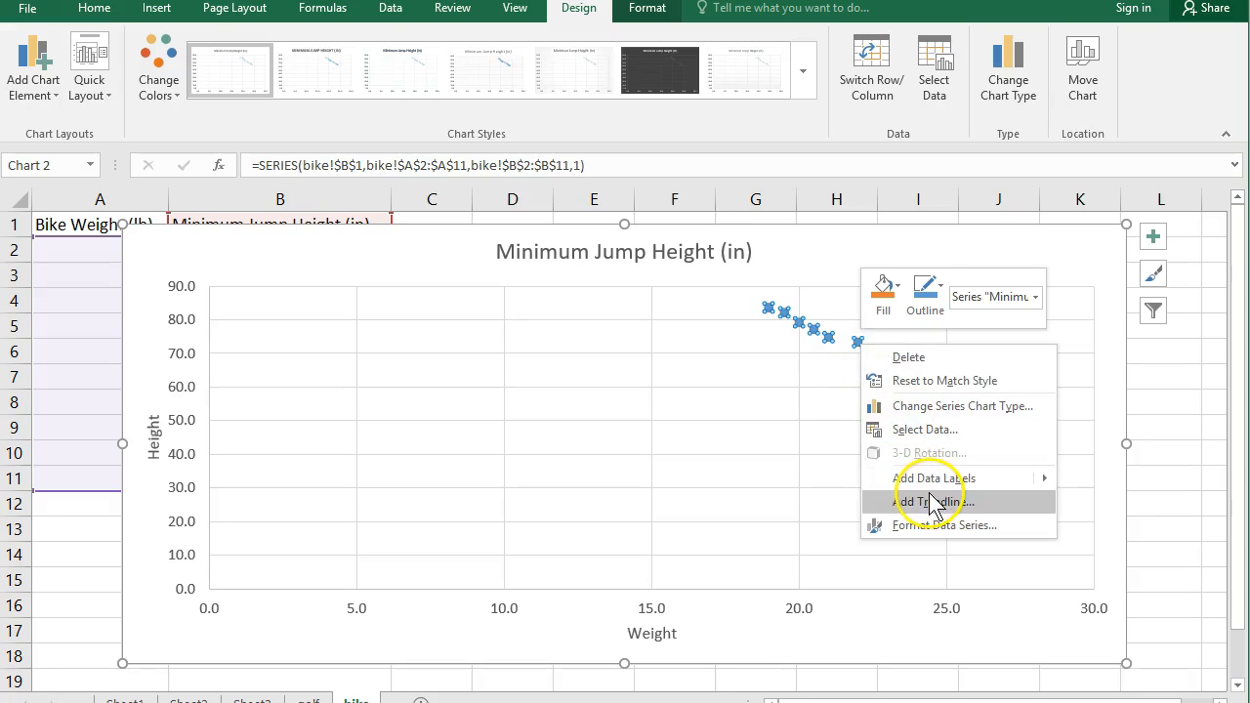
left_click(933, 501)
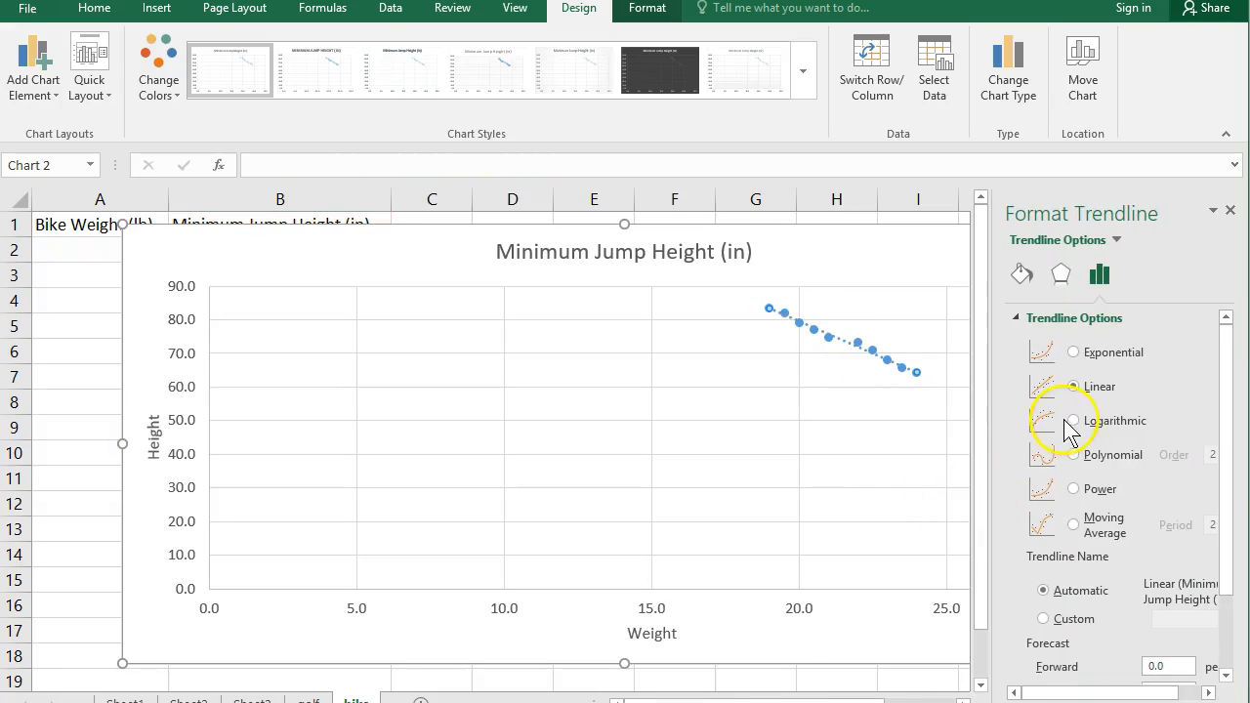
scroll(1128, 669, "down", 2)
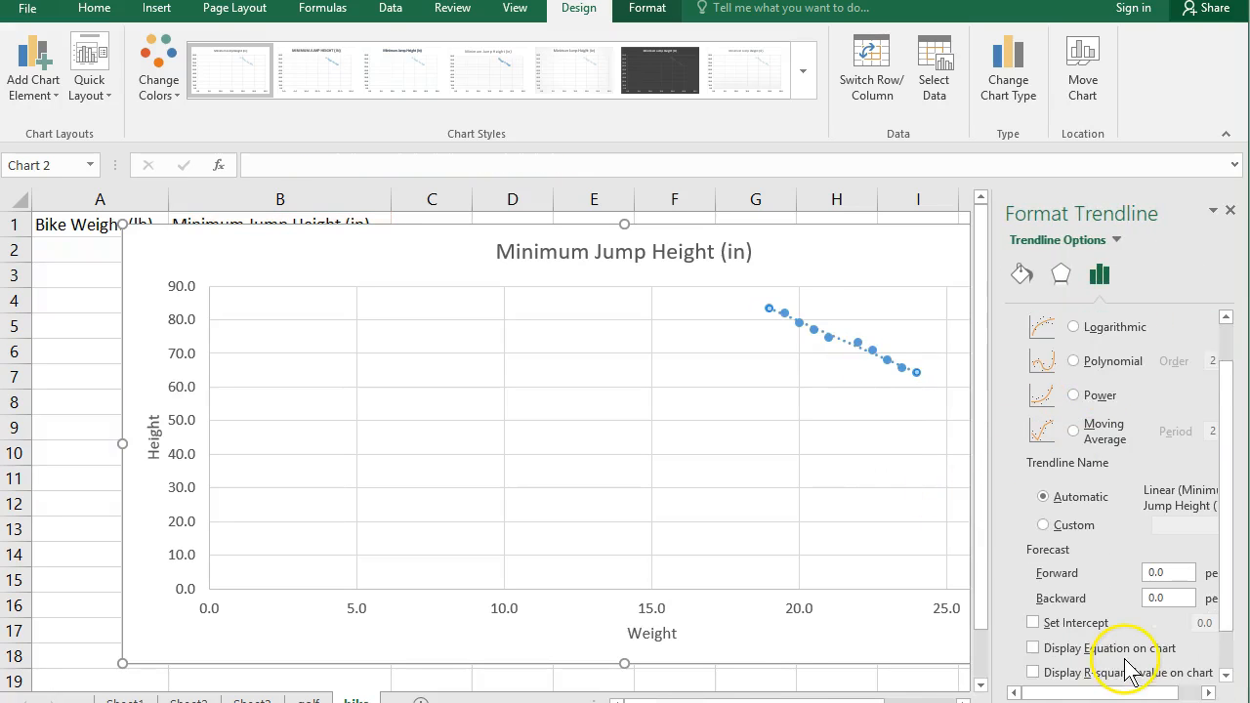
left_click(1032, 643)
left_click(1033, 669)
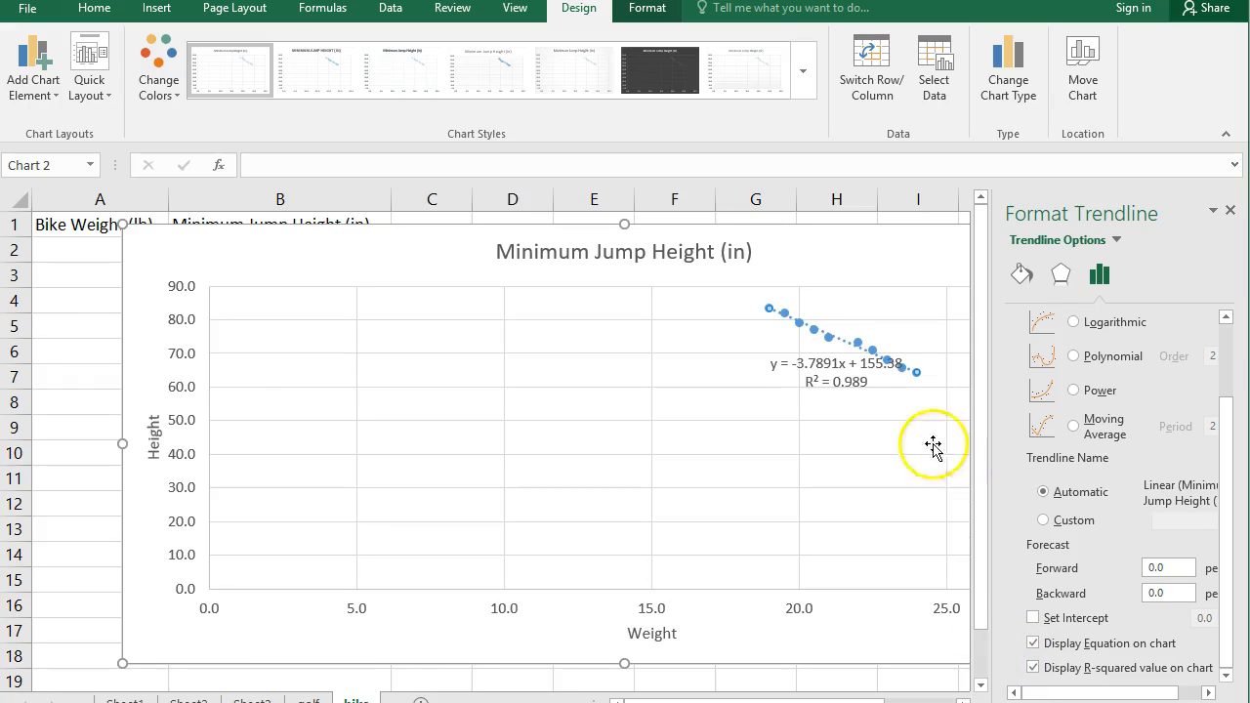
Step: Move the equation and R-squared label to the plot's empty left area, enlarge it to 14 pt, and close the label formatting options
left_click_drag(844, 361, 413, 299)
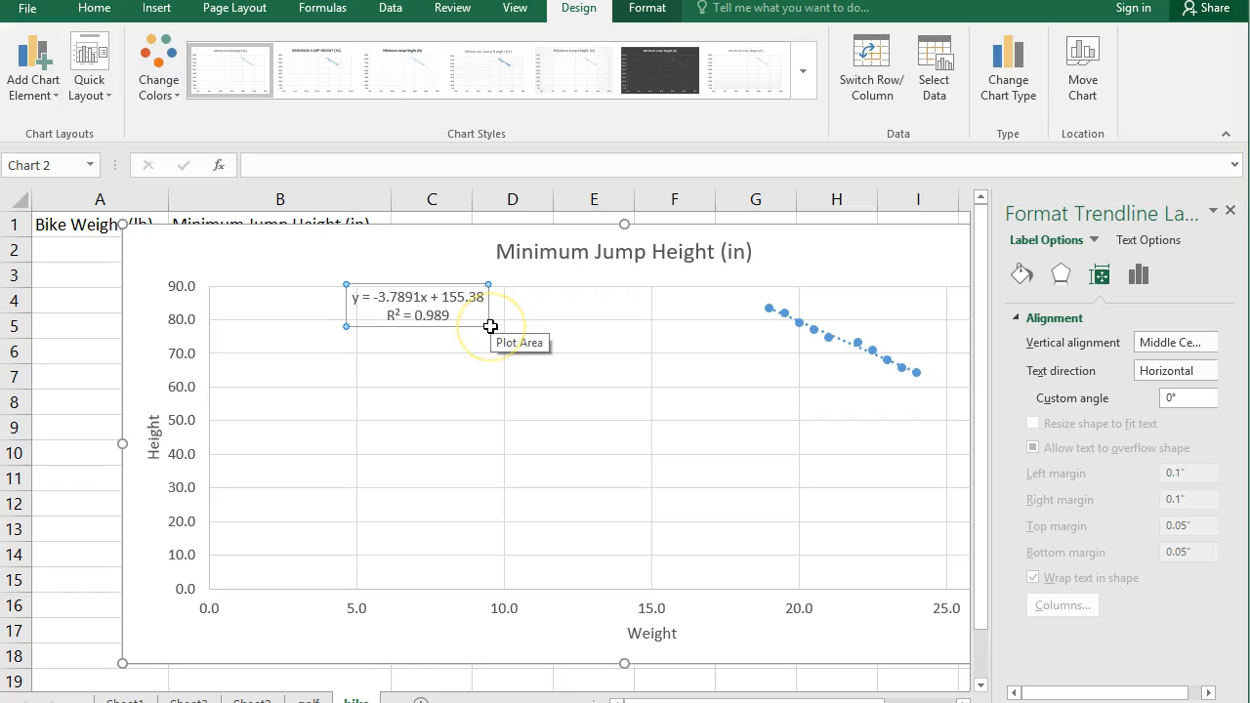
left_click(82, 9)
key("ctrl+shift+period")
key("ctrl+shift+period")
key("ctrl+shift+period")
key("ctrl+shift+period")
left_click_drag(380, 276, 400, 364)
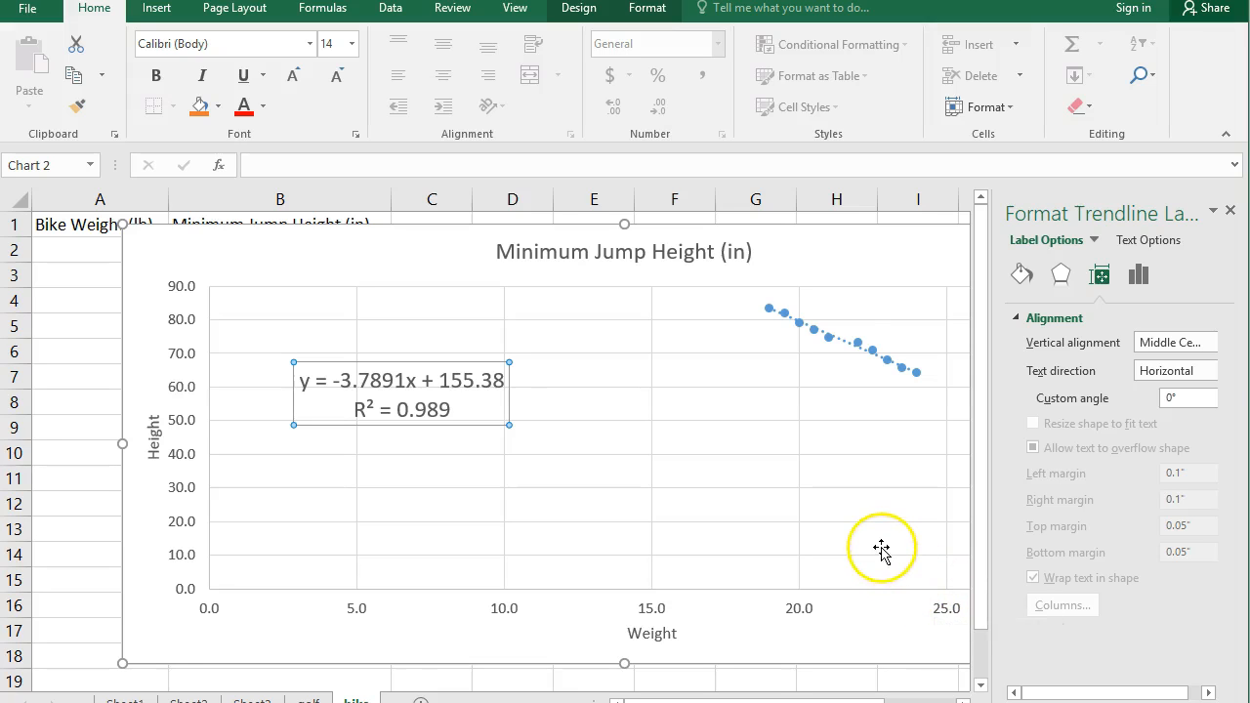
left_click(1230, 211)
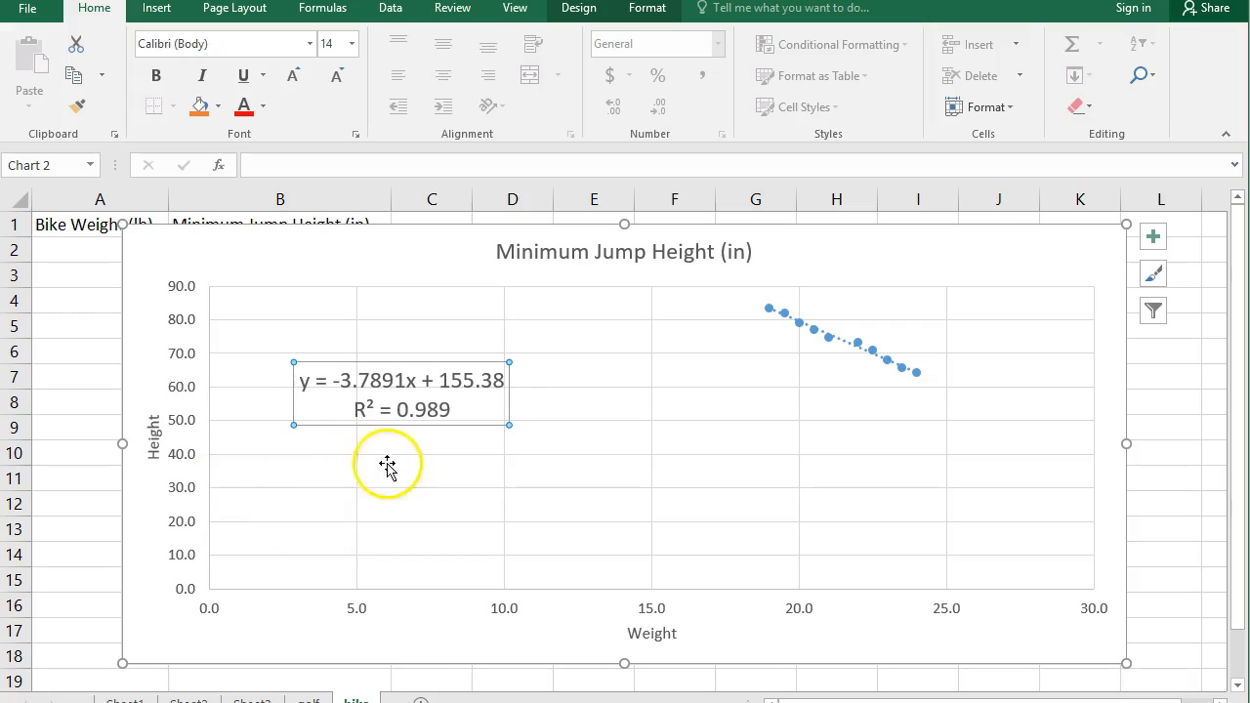